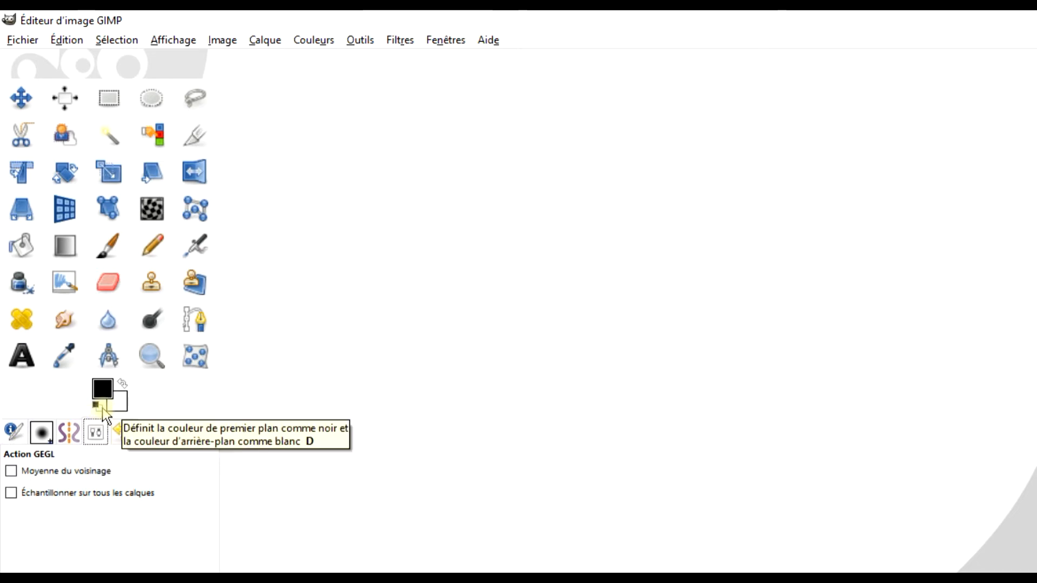
Create a new 2000 x 1000 px image filled with the foreground colour, black.
{"action": "left_click", "coordinate": [22, 39]}
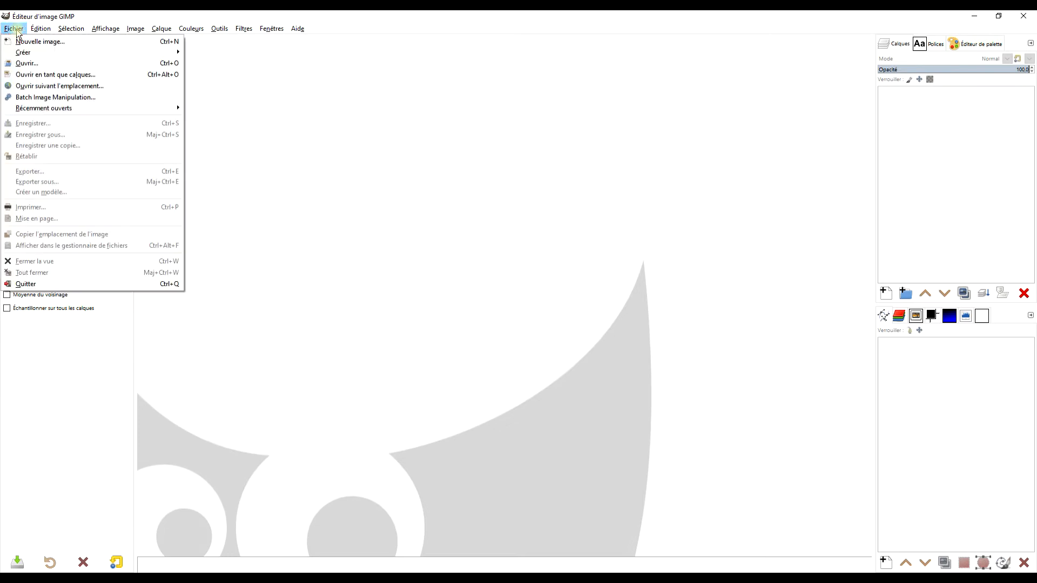
{"action": "left_click", "coordinate": [41, 41]}
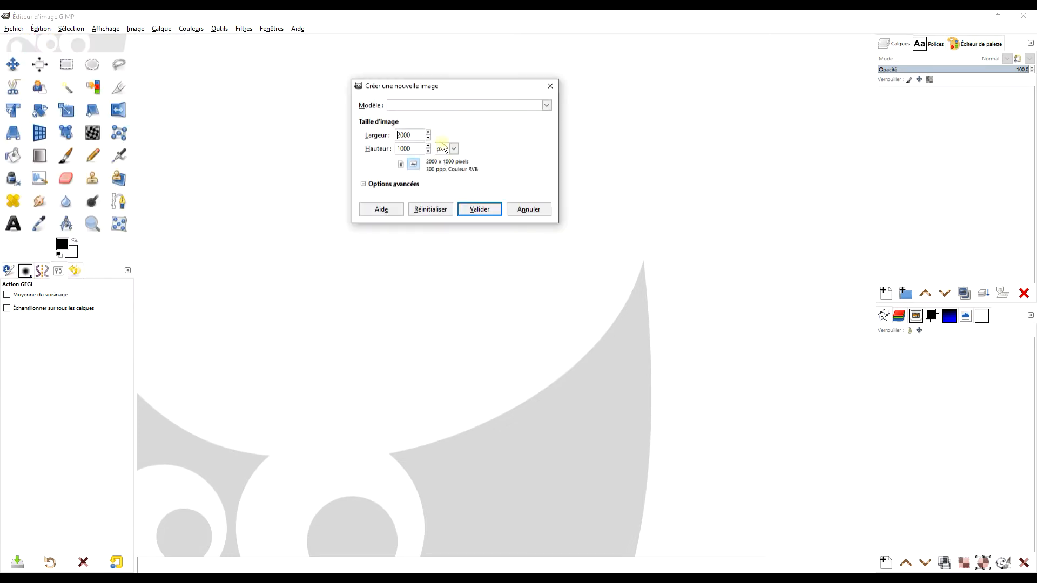
{"action": "double_click", "coordinate": [419, 135]}
{"action": "double_click", "coordinate": [403, 150]}
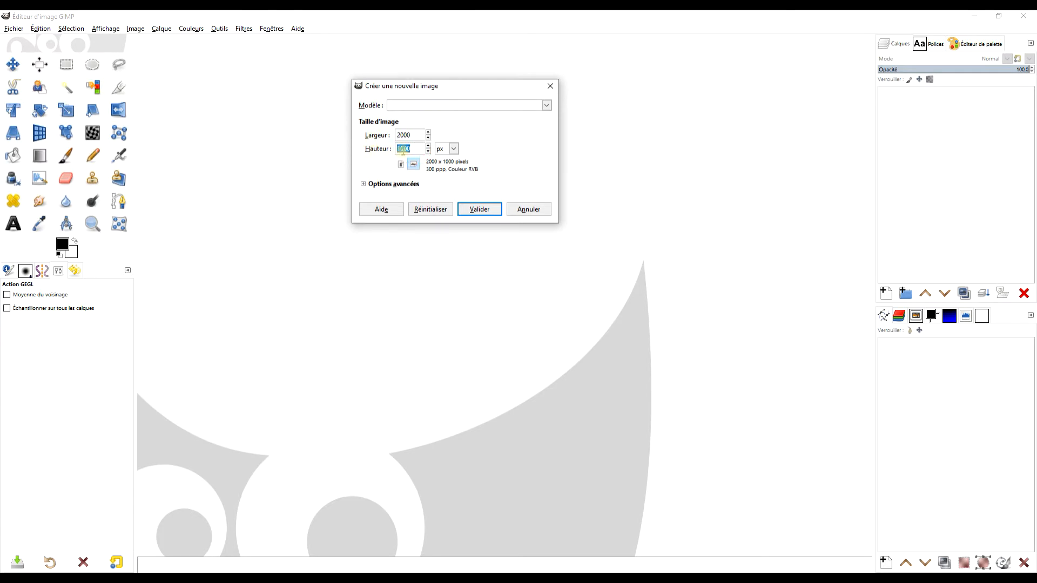
{"action": "left_click", "coordinate": [365, 186]}
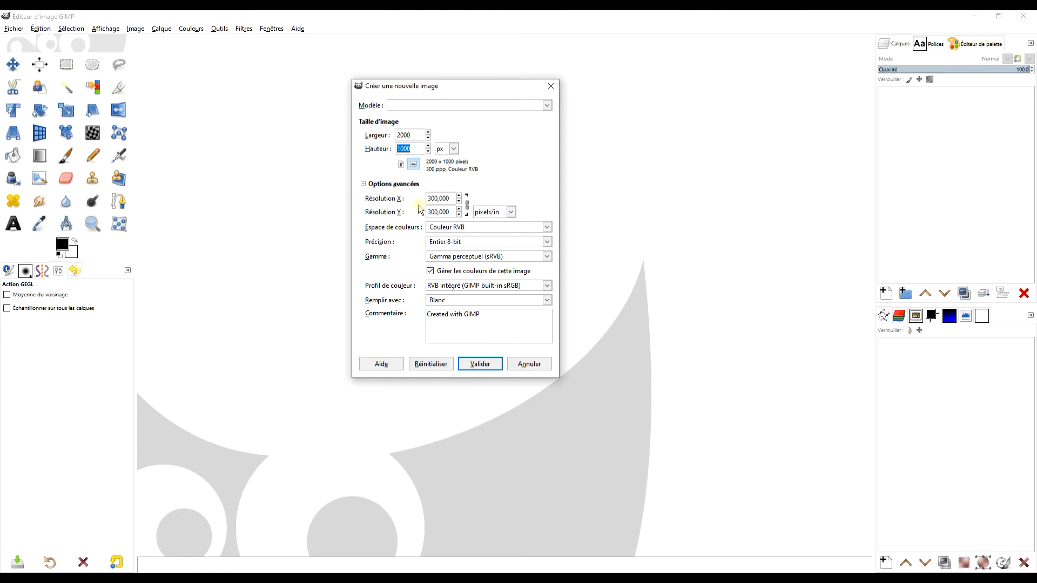
{"action": "left_click", "coordinate": [470, 306]}
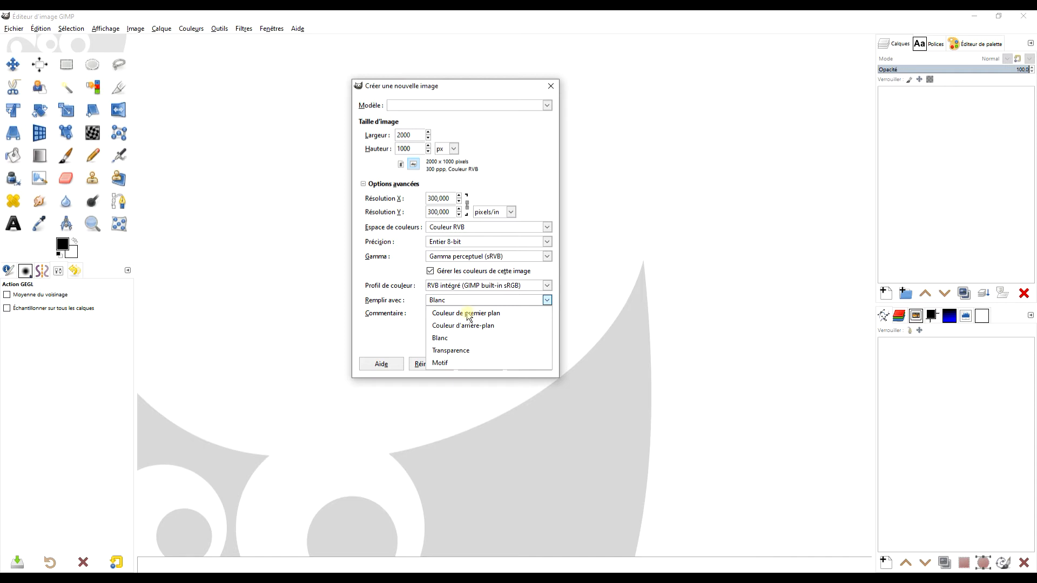
{"action": "left_click", "coordinate": [468, 313]}
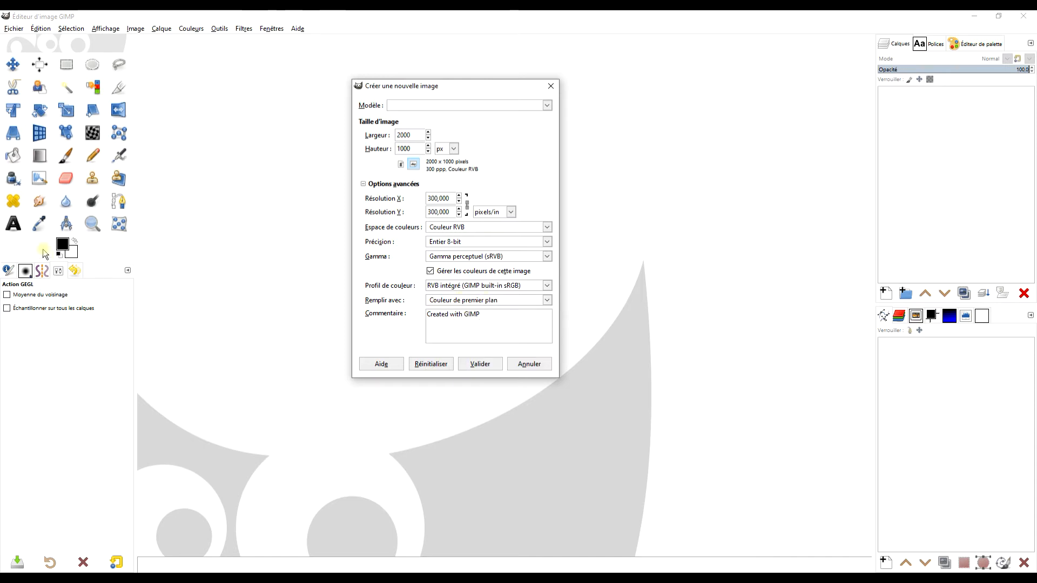
{"action": "left_click", "coordinate": [490, 366]}
Swap the foreground and background colours so white is in front, and set the Text tool's size to 175 px.
{"action": "scroll", "coordinate": [616, 194], "scroll_direction": "down", "scroll_amount": 1}
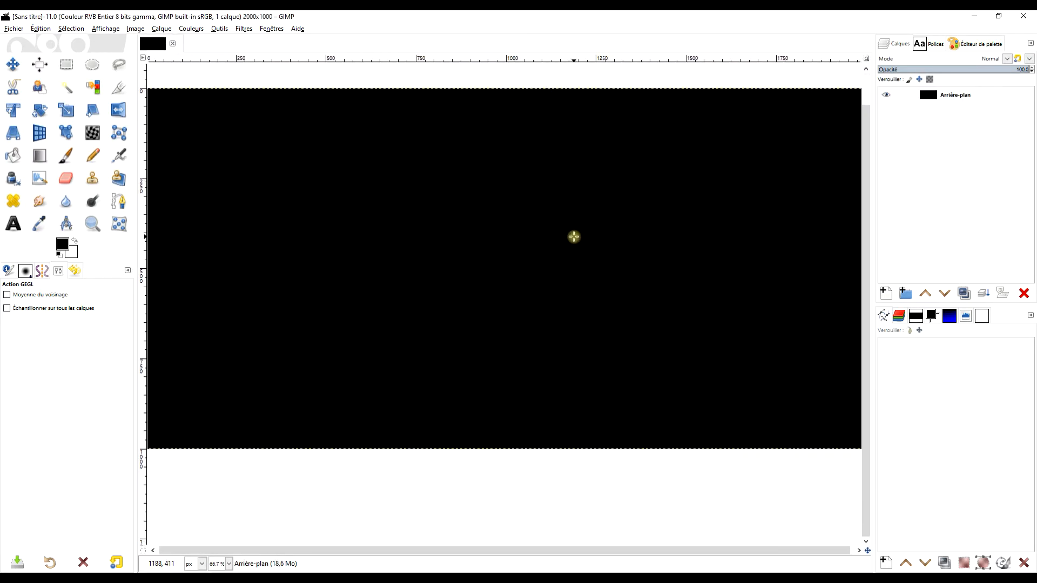
{"action": "scroll", "coordinate": [573, 237], "scroll_direction": "down", "scroll_amount": 1}
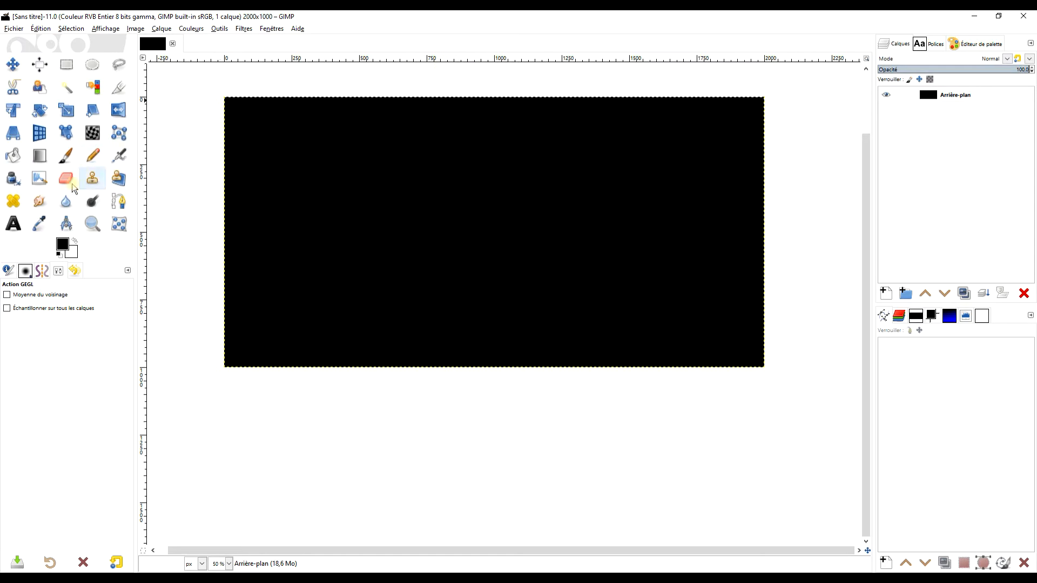
{"action": "key", "text": "x"}
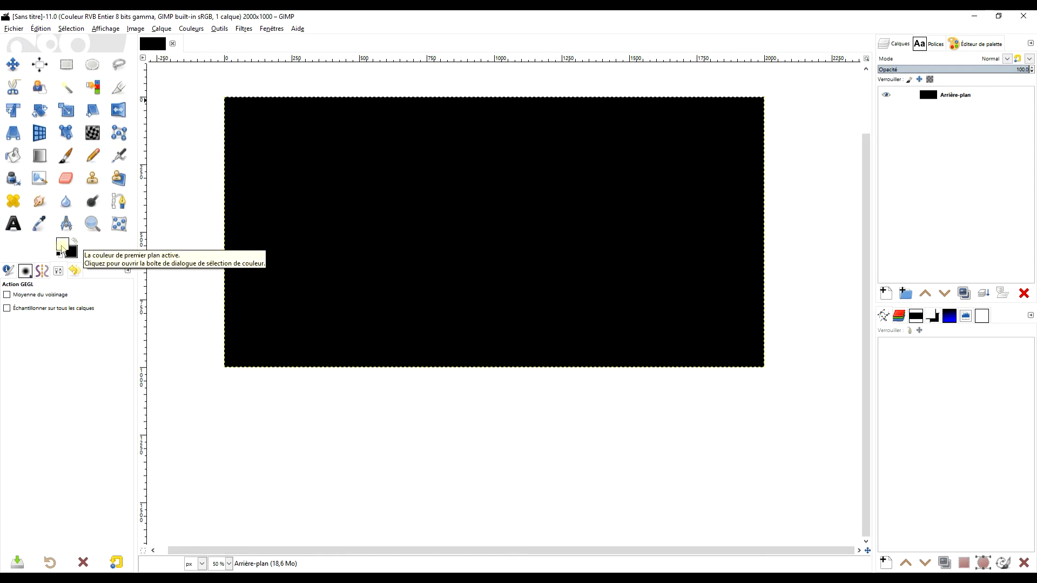
{"action": "left_click", "coordinate": [12, 226]}
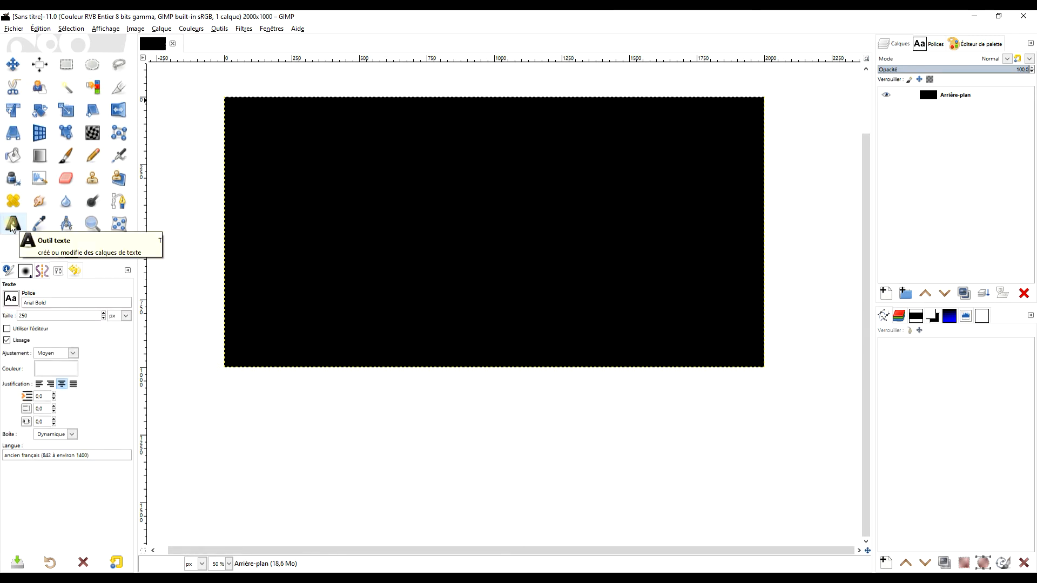
{"action": "double_click", "coordinate": [47, 316]}
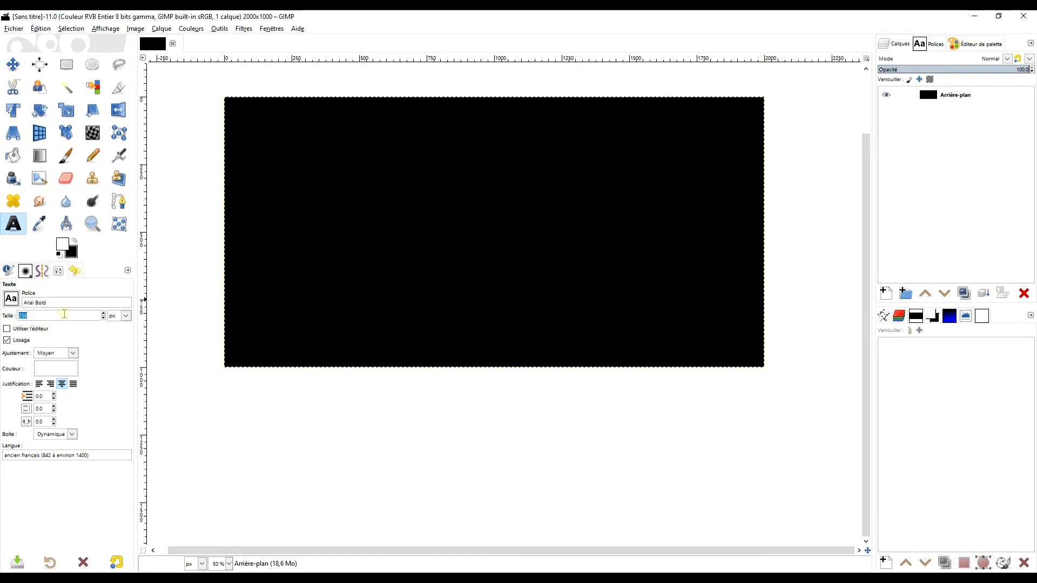
{"action": "type", "text": "14"}
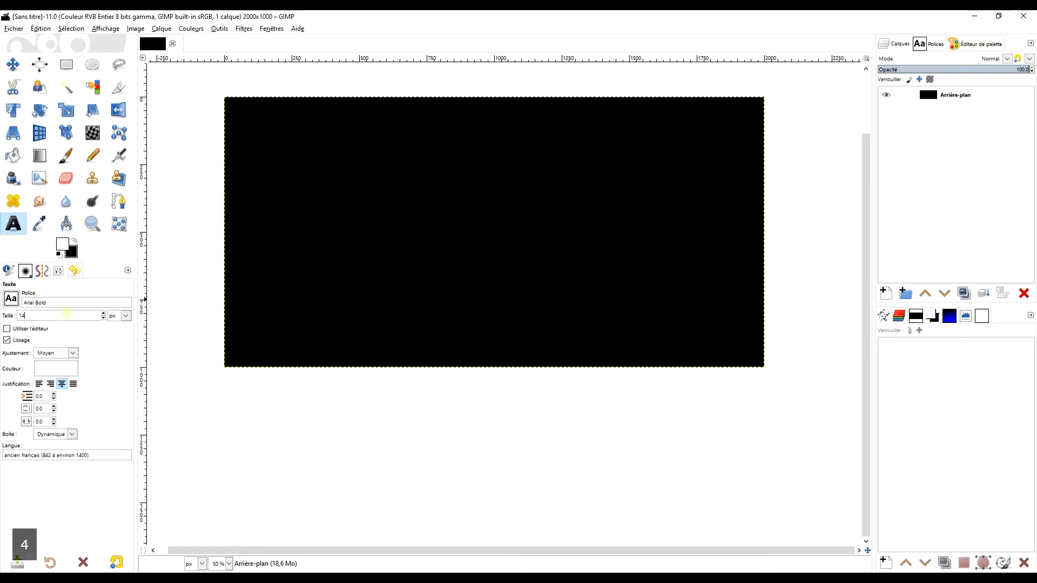
{"action": "key", "text": "BackSpace"}
{"action": "type", "text": "75"}
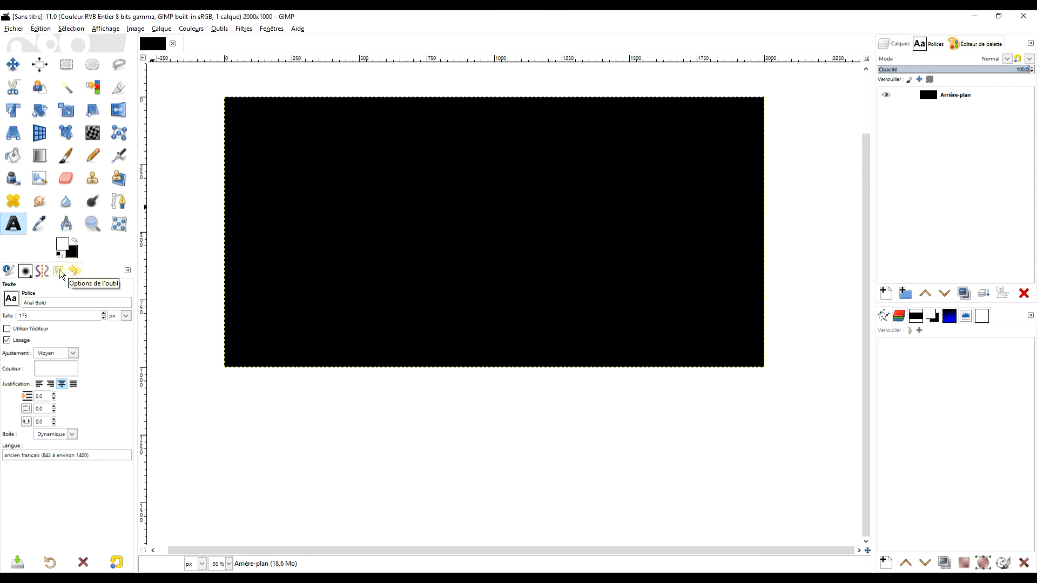
Start a text layer near the upper left of the black canvas with the line "Éclairons nos vies", using the accented capital É.
{"action": "left_click", "coordinate": [283, 131]}
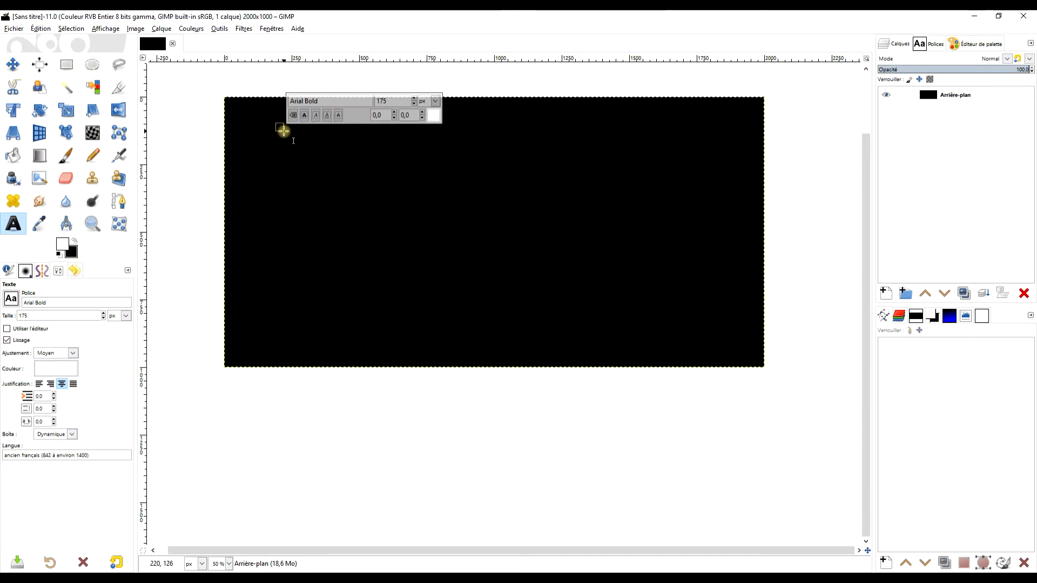
{"action": "key", "text": "Caps_Lock"}
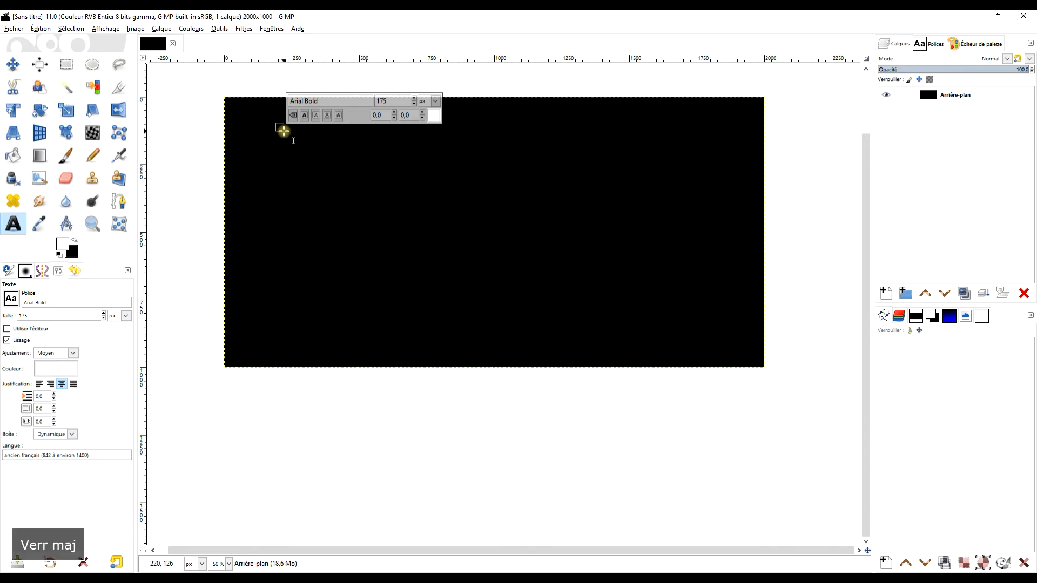
{"action": "key", "text": "ctrl+shift+u"}
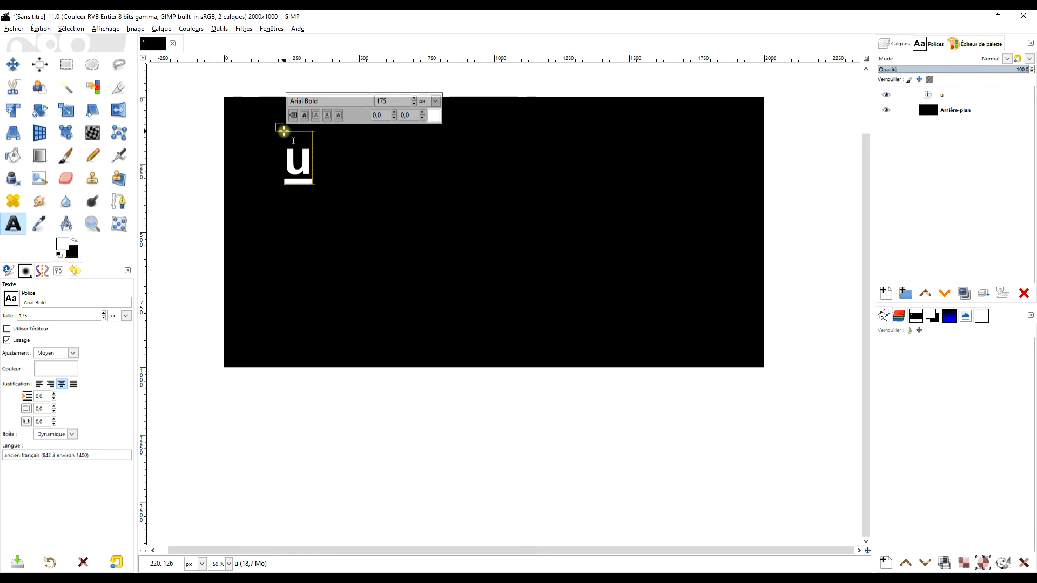
{"action": "type", "text": "c9"}
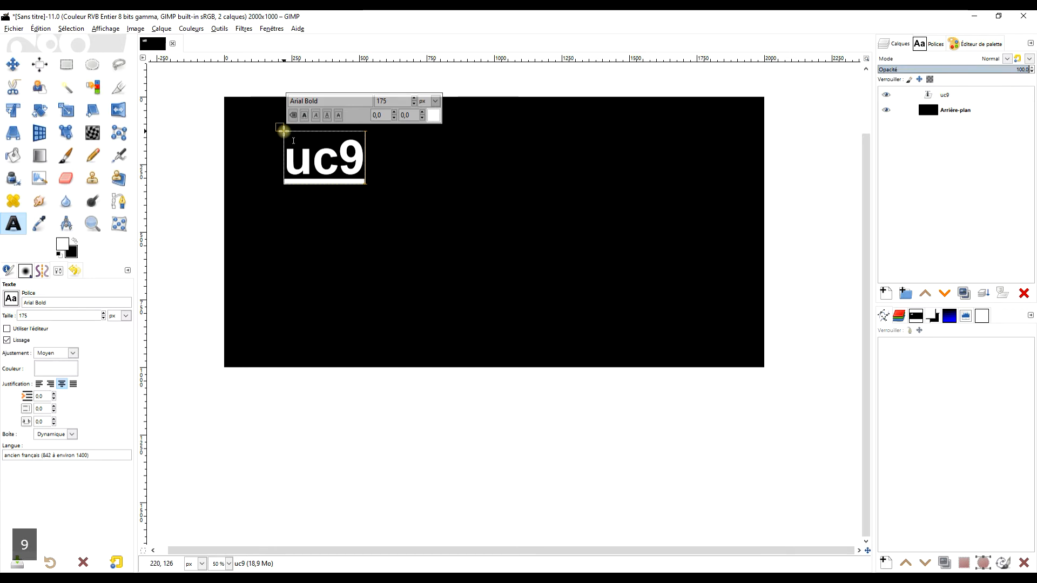
{"action": "key", "text": "Return"}
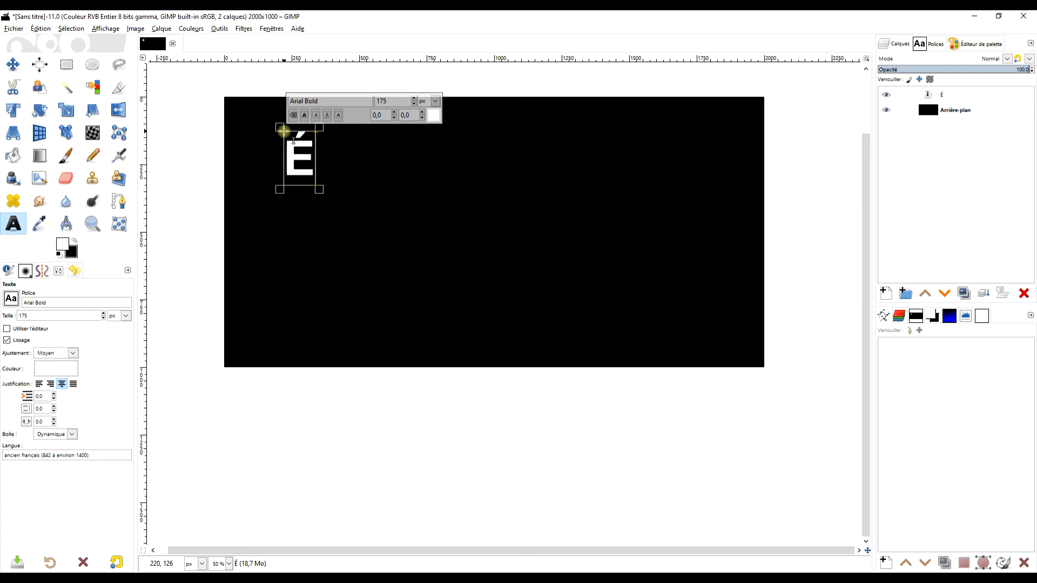
{"action": "type", "text": "cla"}
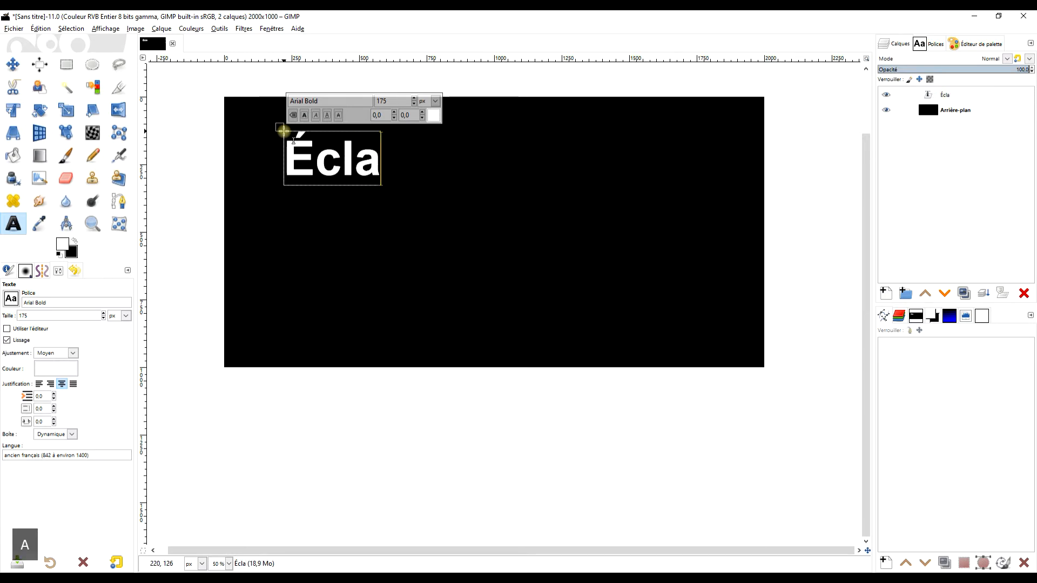
{"action": "type", "text": "irons "}
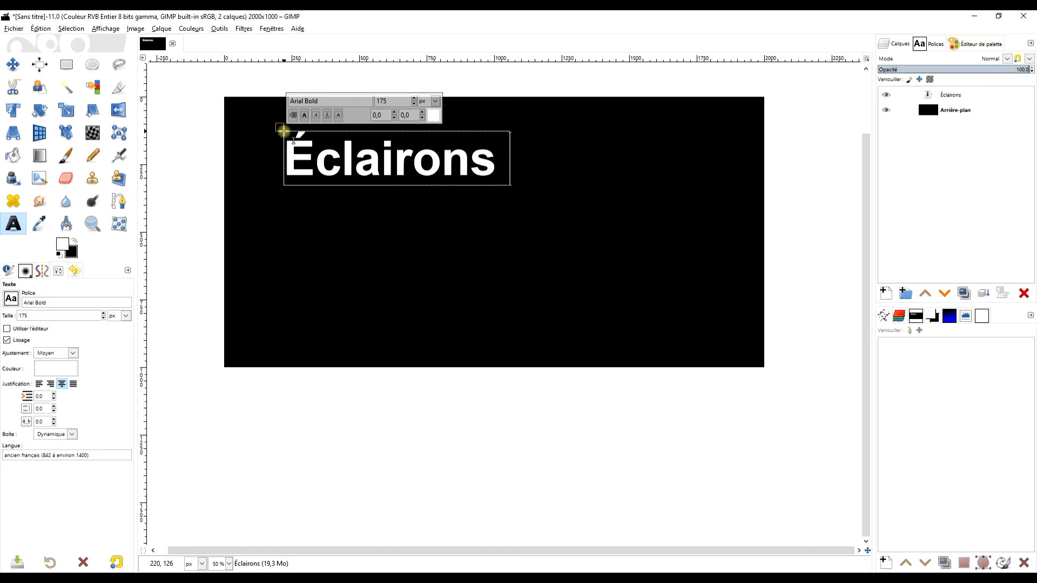
{"action": "type", "text": "nos vies"}
Add the lines "avant l'extinction" and "de nos belles envies" below the first line of the text.
{"action": "key", "text": "Return"}
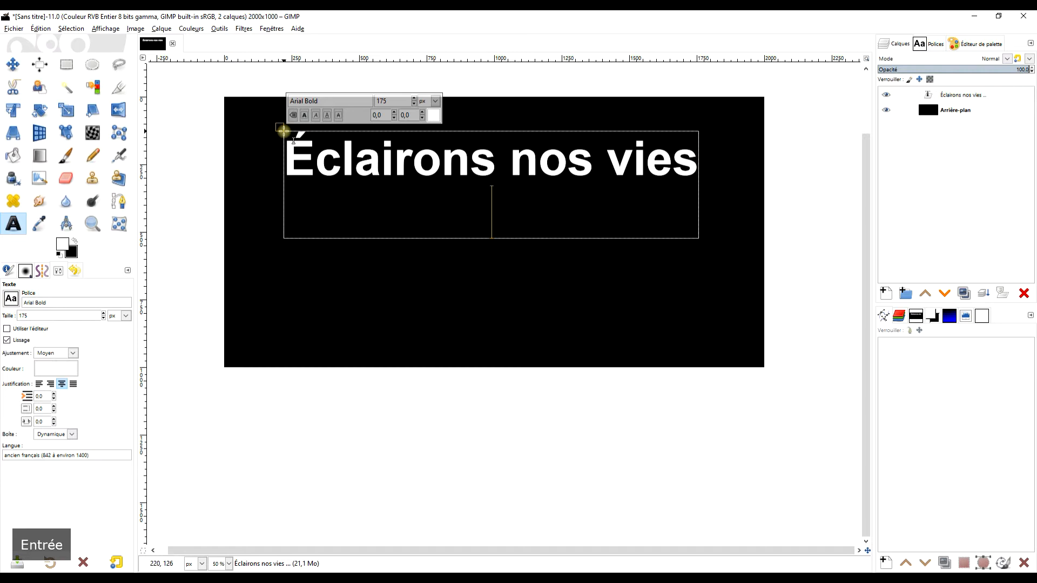
{"action": "type", "text": "anat"}
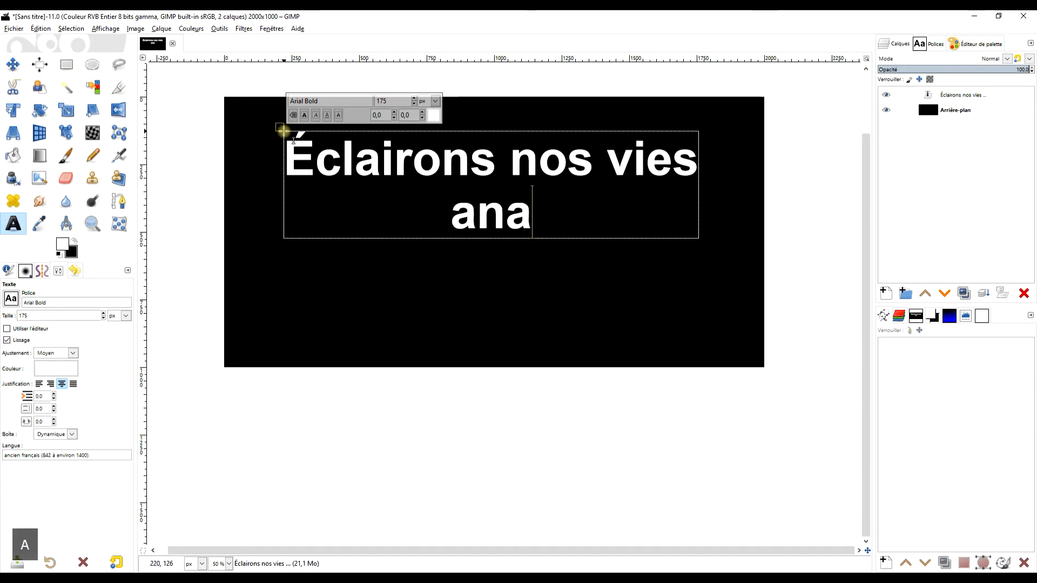
{"action": "key", "text": "BackSpace"}
{"action": "key", "text": "BackSpace"}
{"action": "key", "text": "BackSpace"}
{"action": "key", "text": "BackSpace"}
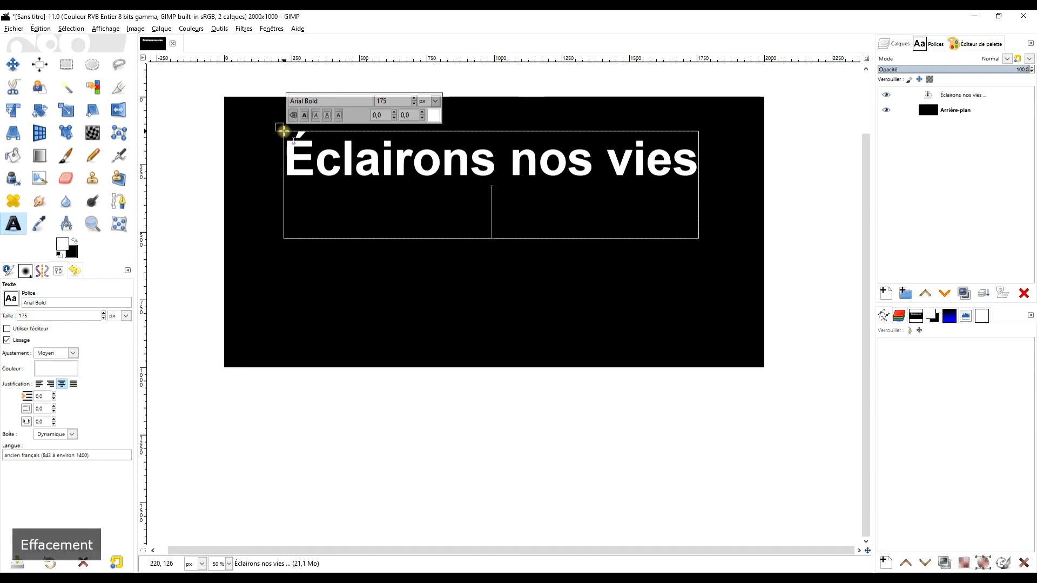
{"action": "type", "text": "avant l'e"}
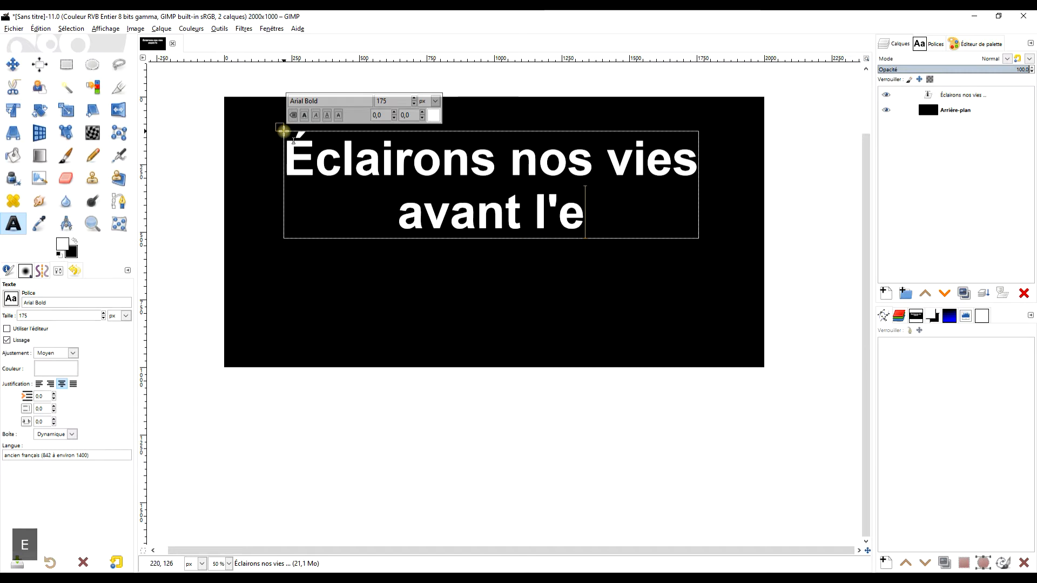
{"action": "type", "text": "xtinction"}
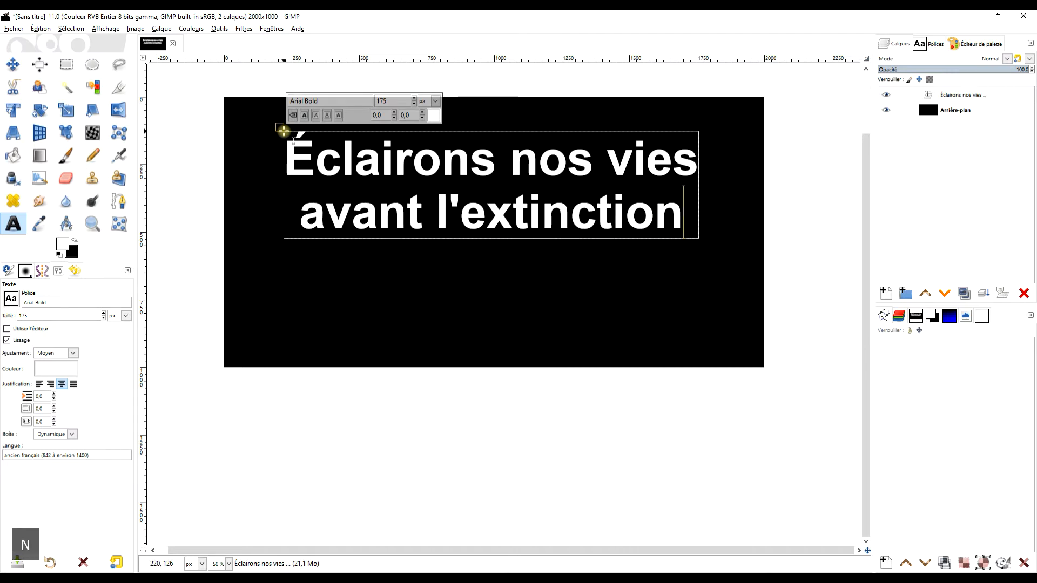
{"action": "key", "text": "Return"}
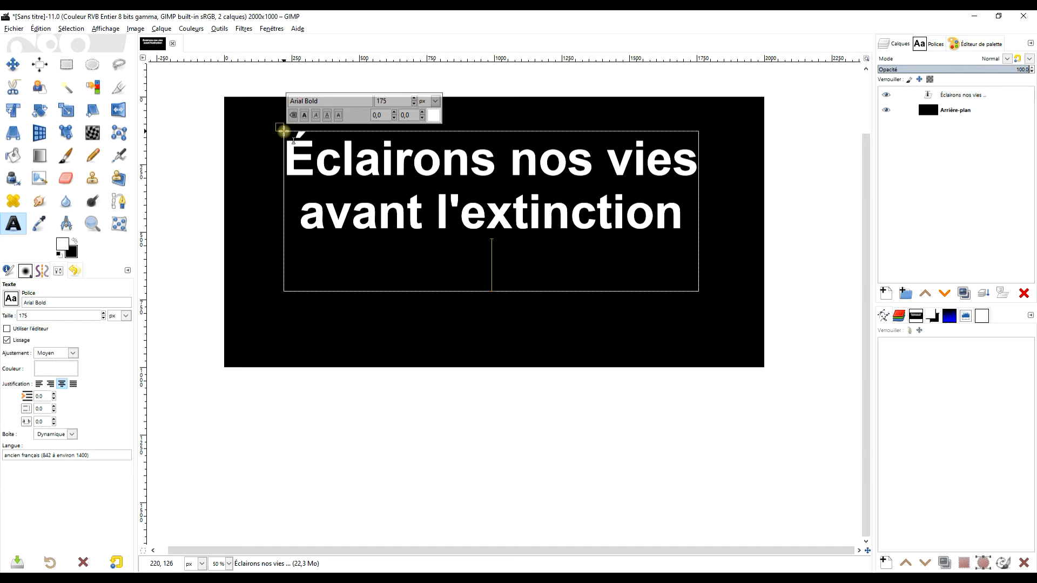
{"action": "type", "text": "de nos belles envie"}
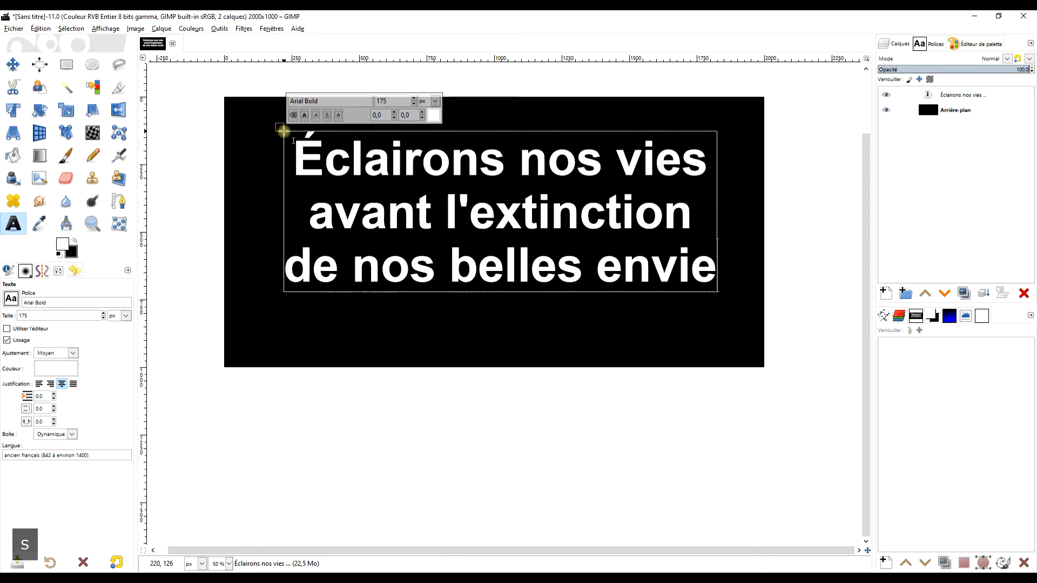
{"action": "type", "text": "s"}
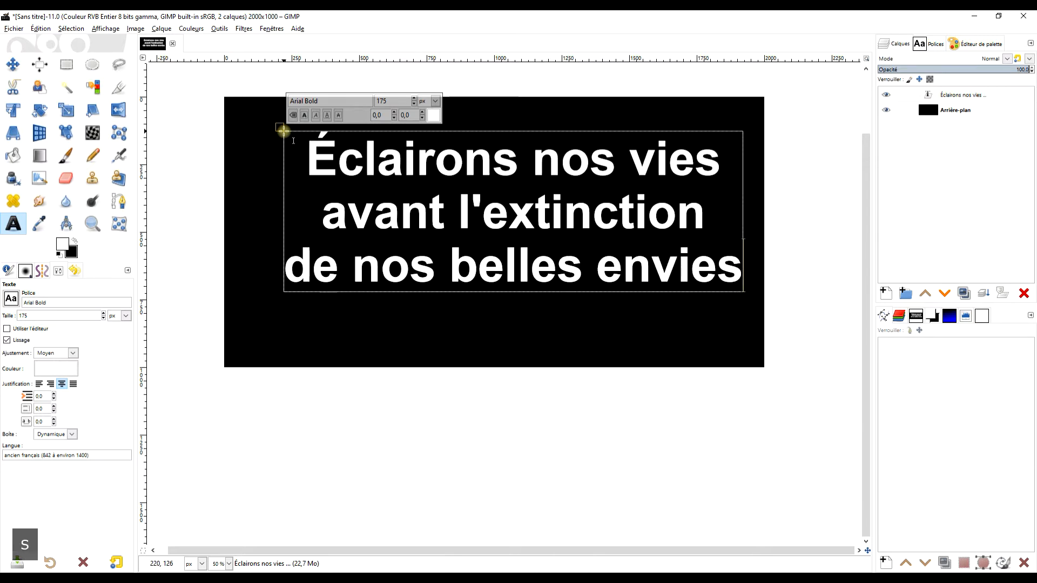
Centre the text layer horizontally and vertically relative to the image with the Alignment tool.
{"action": "left_click", "coordinate": [39, 67]}
{"action": "left_click", "coordinate": [335, 182]}
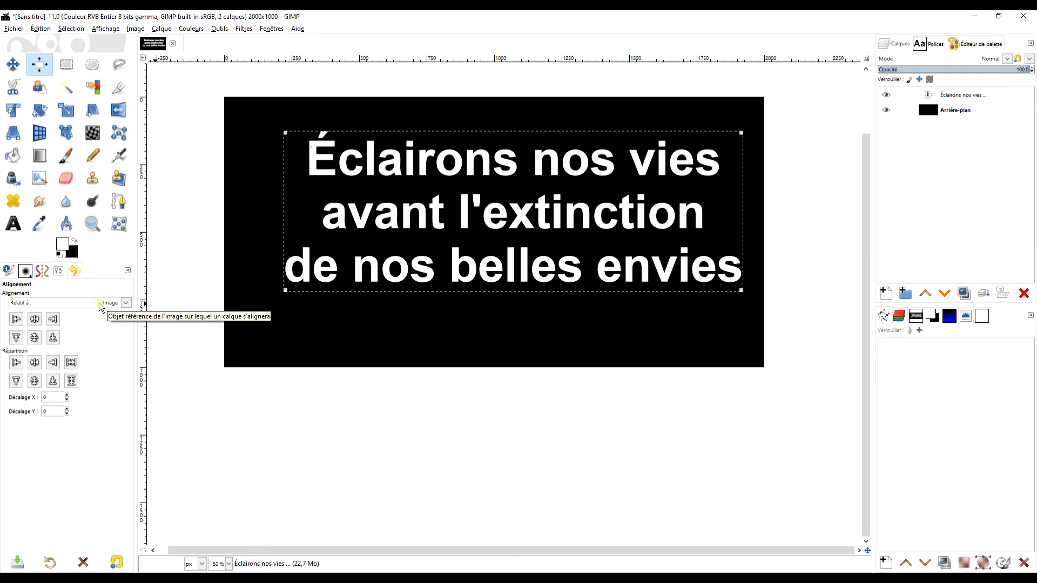
{"action": "left_click", "coordinate": [35, 320]}
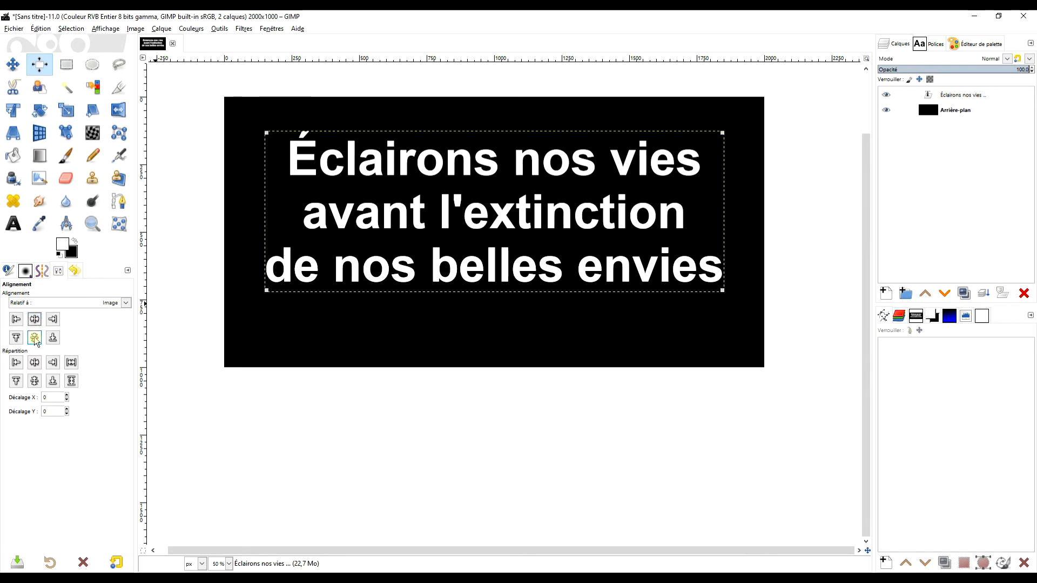
{"action": "left_click", "coordinate": [35, 337]}
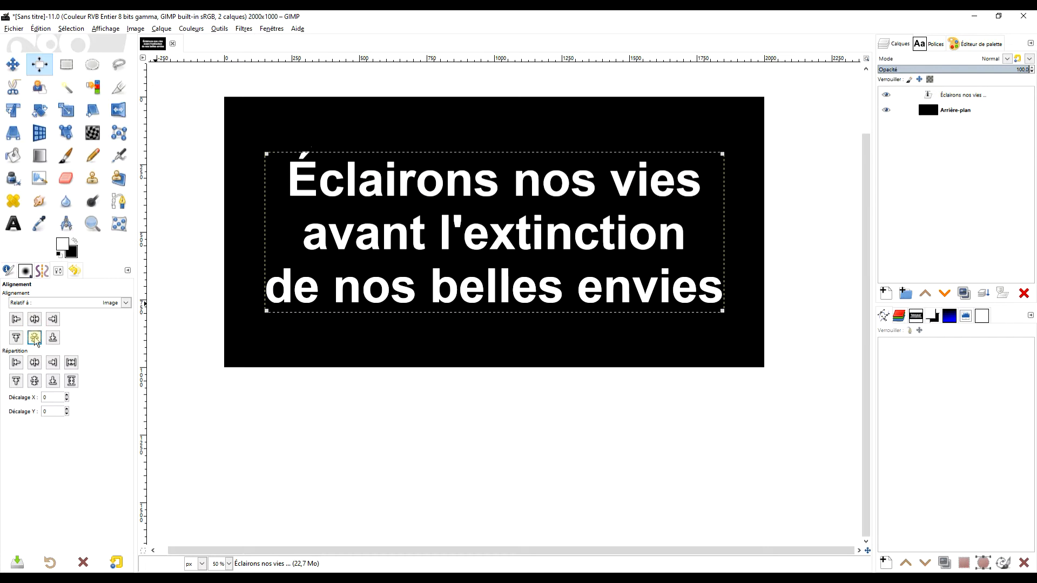
Turn the text layer's alpha into a selection of the letters and hide the text layer.
{"action": "left_click", "coordinate": [66, 65]}
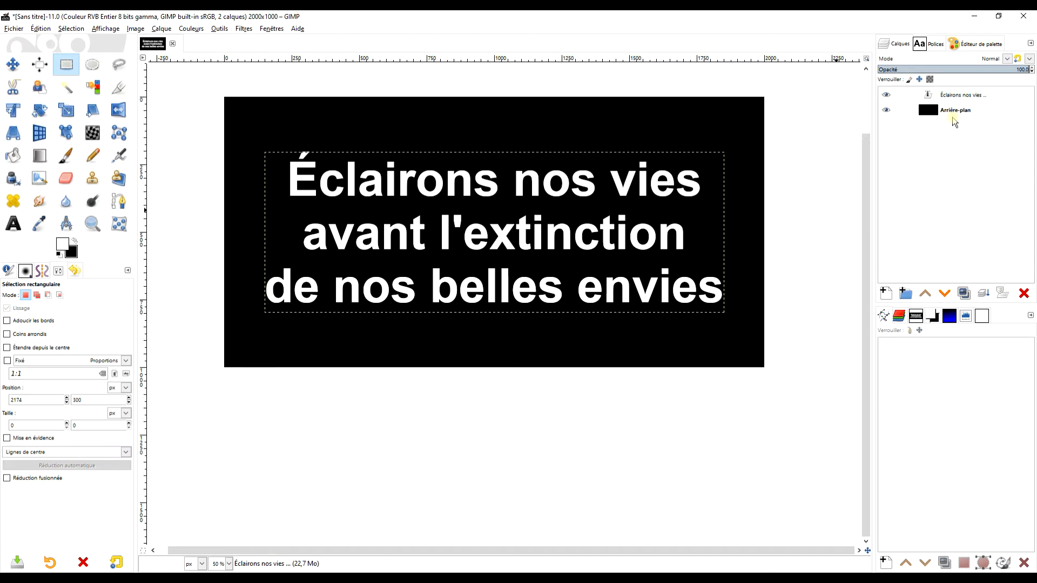
{"action": "right_click", "coordinate": [932, 103]}
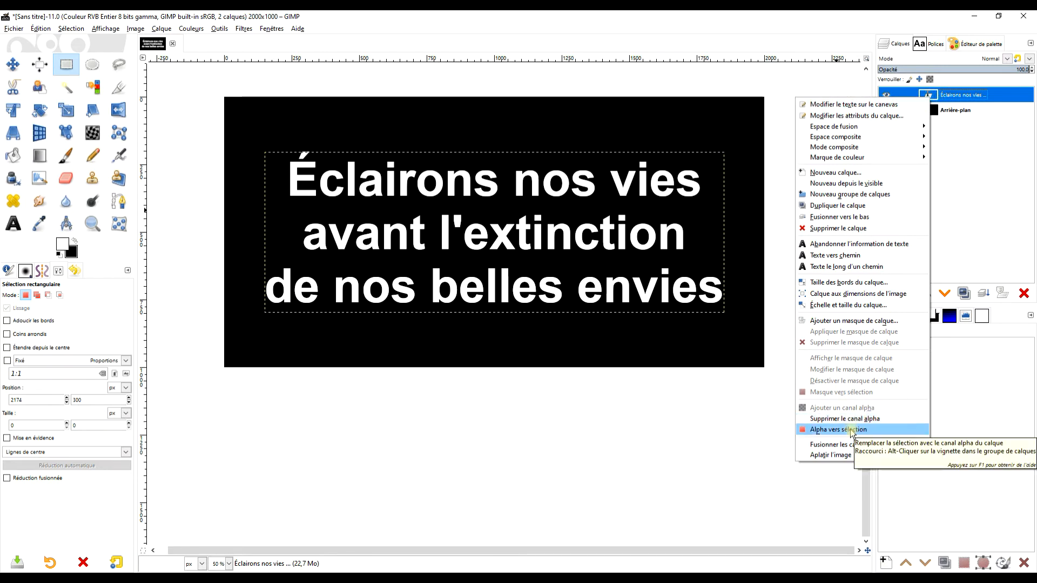
{"action": "left_click", "coordinate": [852, 430]}
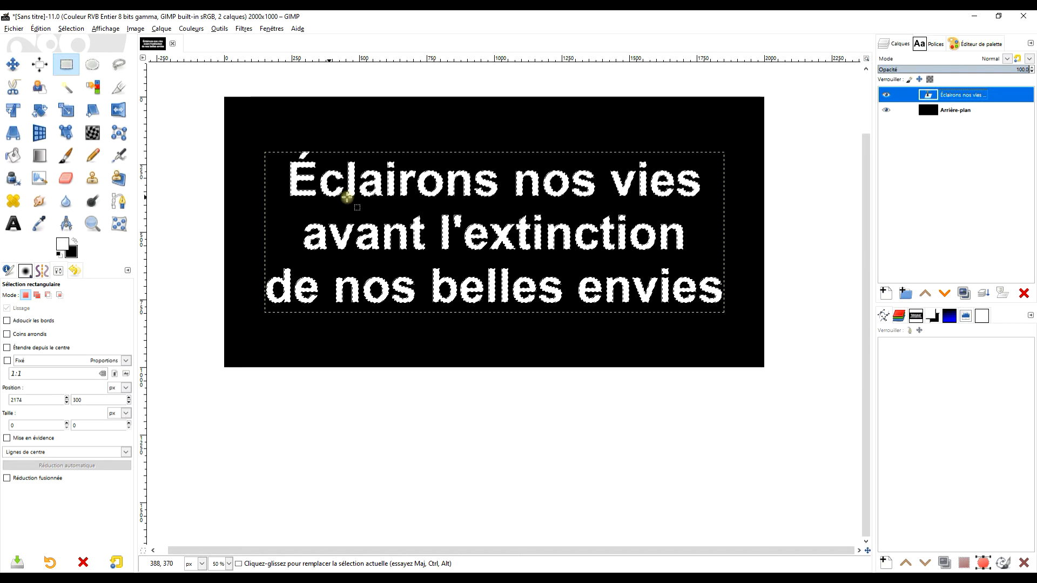
{"action": "left_click", "coordinate": [887, 96]}
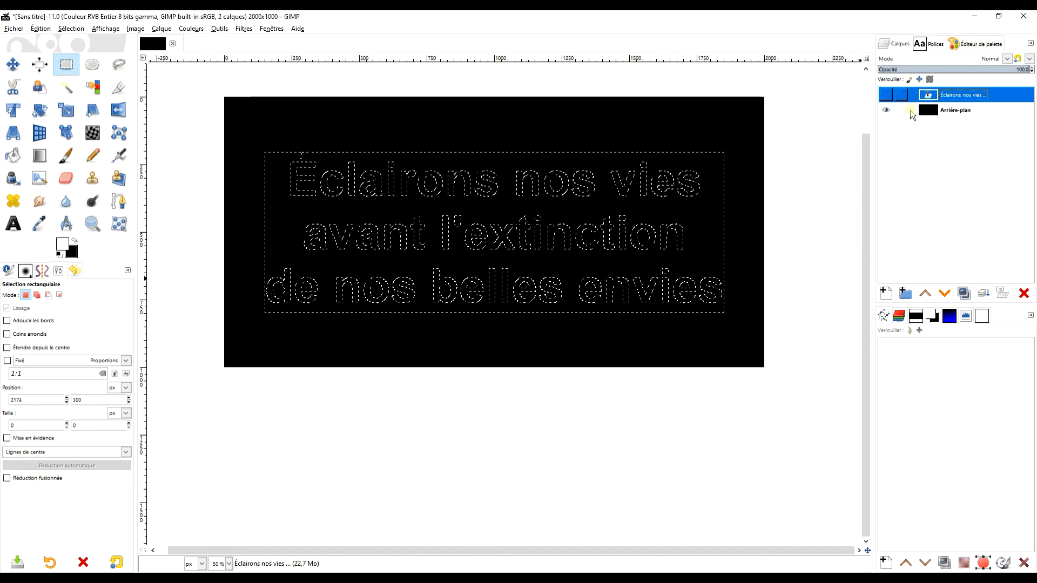
Move the hidden text layer below the background and add a transparent 2000 x 1000 px layer named "texte éclairons" on top.
{"action": "left_click", "coordinate": [945, 294]}
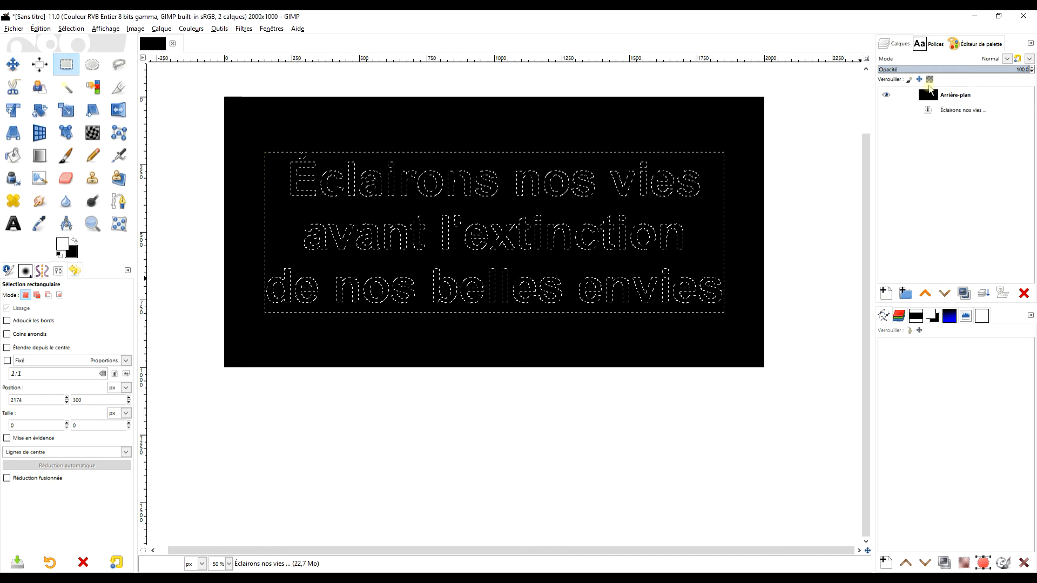
{"action": "left_click", "coordinate": [952, 96]}
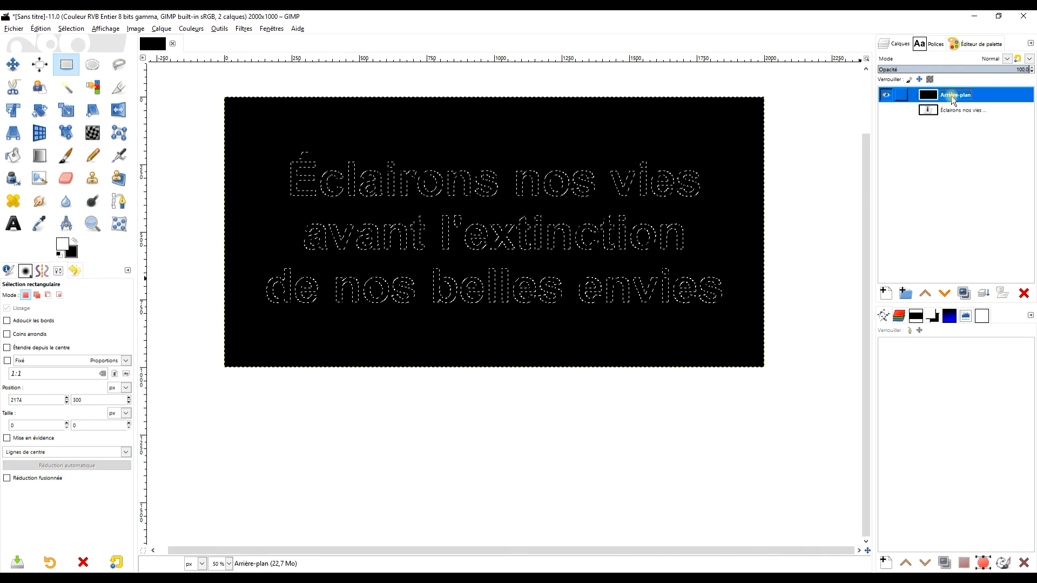
{"action": "left_click", "coordinate": [888, 295]}
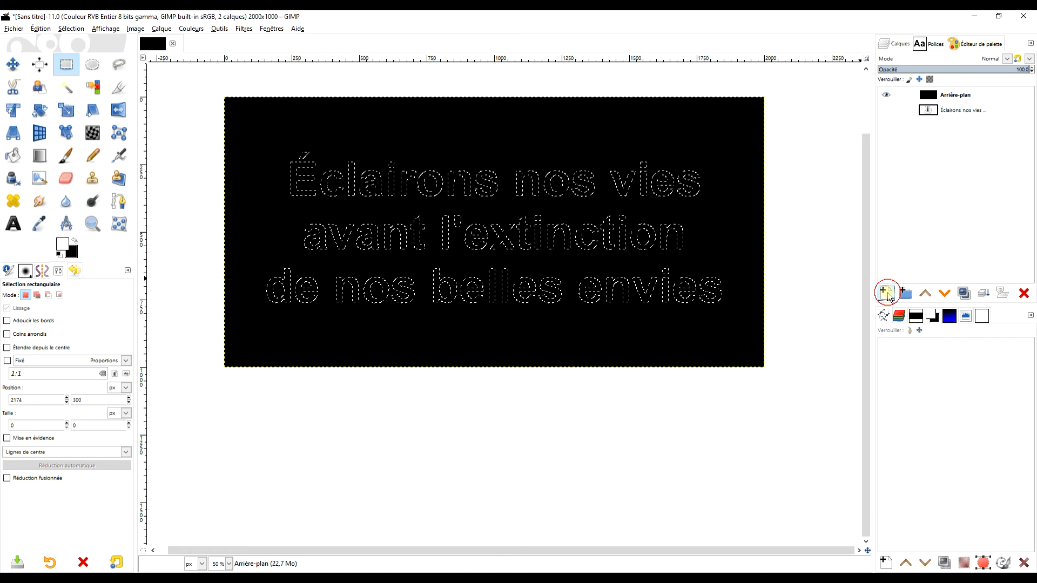
{"action": "left_click_drag", "start_coordinate": [856, 185], "coordinate": [638, 164]}
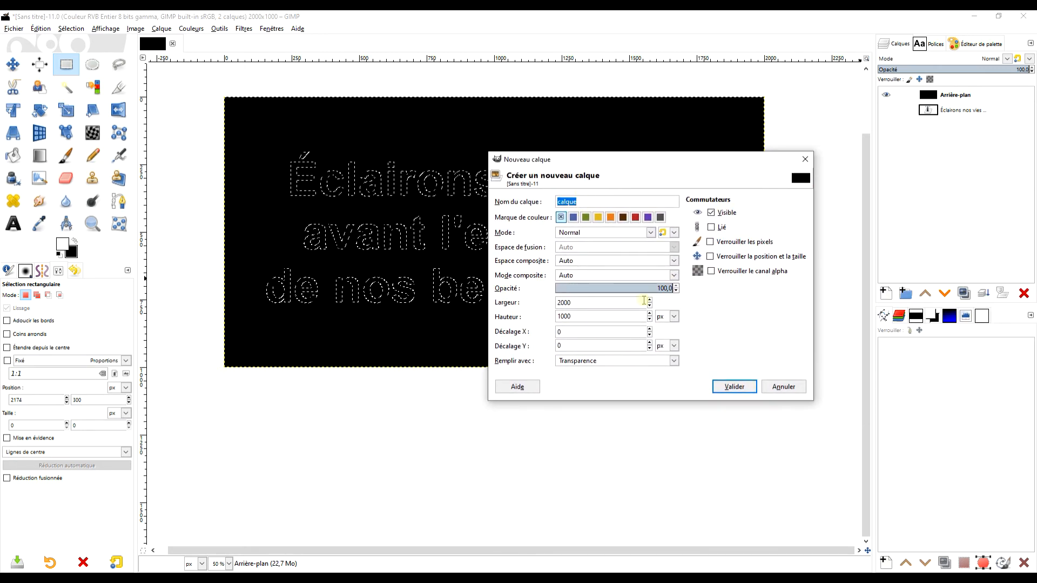
{"action": "type", "text": "texte "}
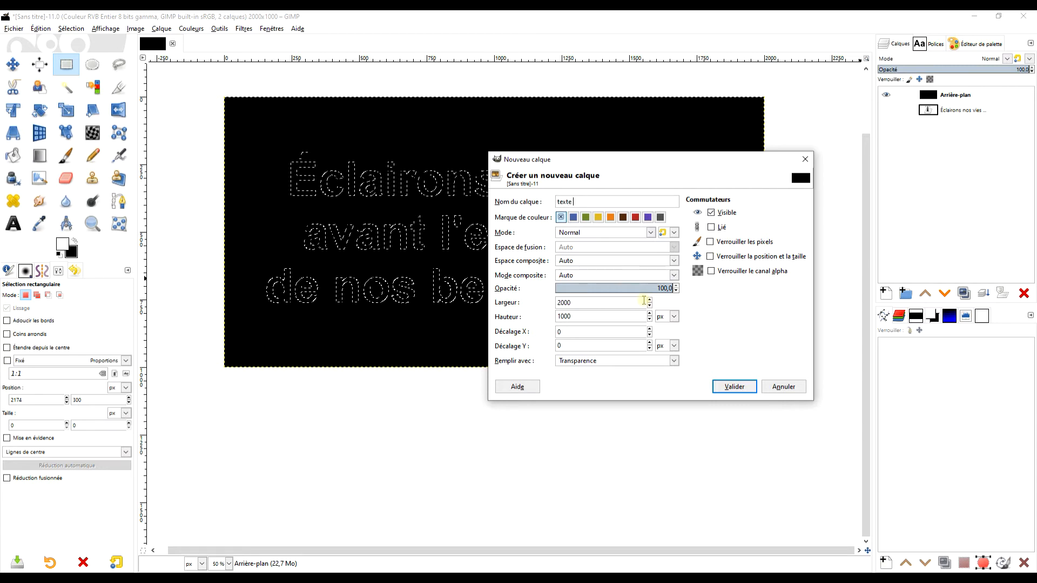
{"action": "type", "text": "éclairons"}
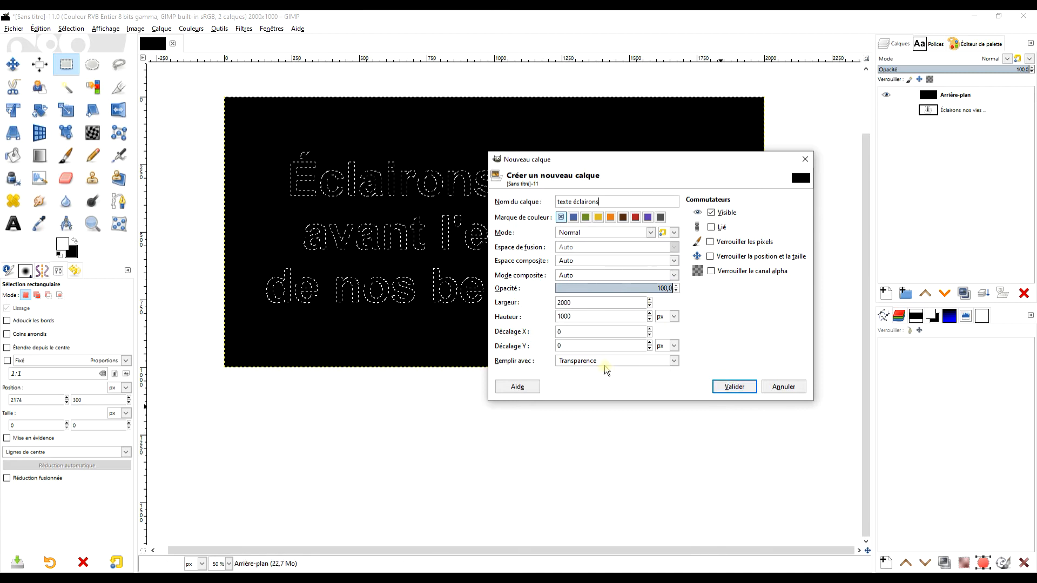
{"action": "left_click", "coordinate": [735, 386]}
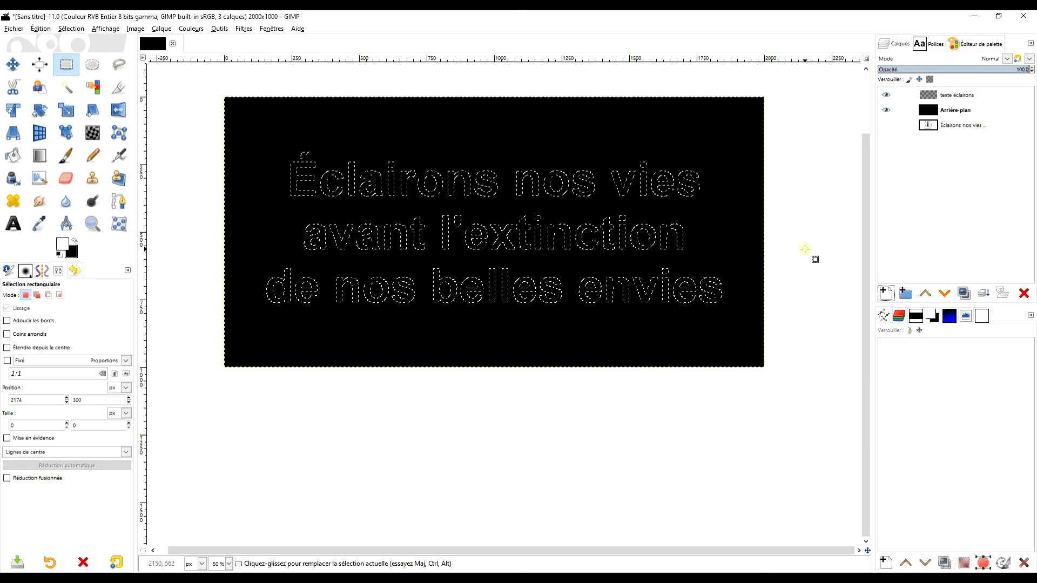
Set up the Paintbrush with the Sparks brush at size 20 and the Dynamics Random brush dynamics.
{"action": "left_click", "coordinate": [65, 157]}
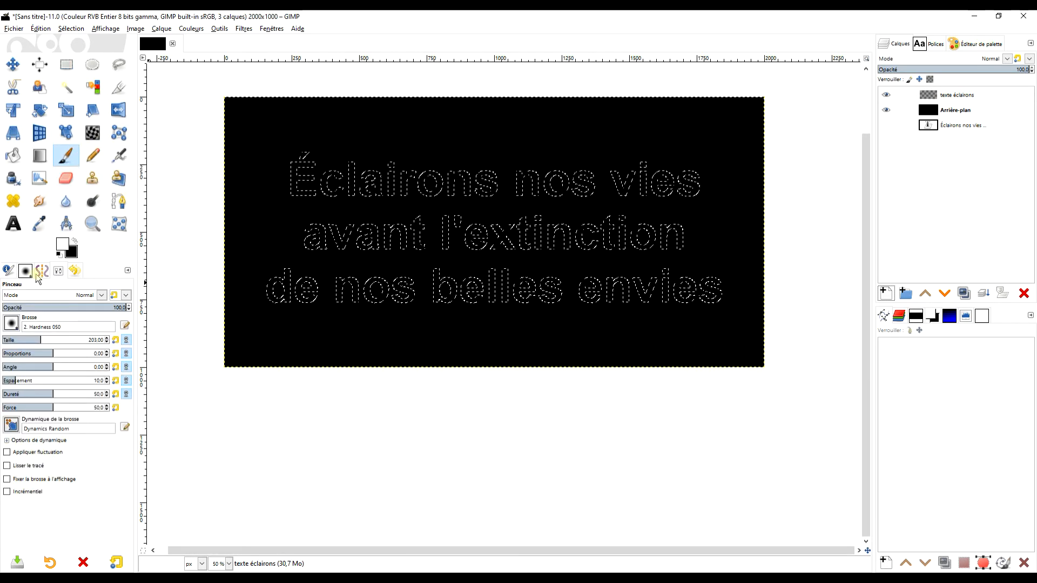
{"action": "left_click", "coordinate": [11, 324]}
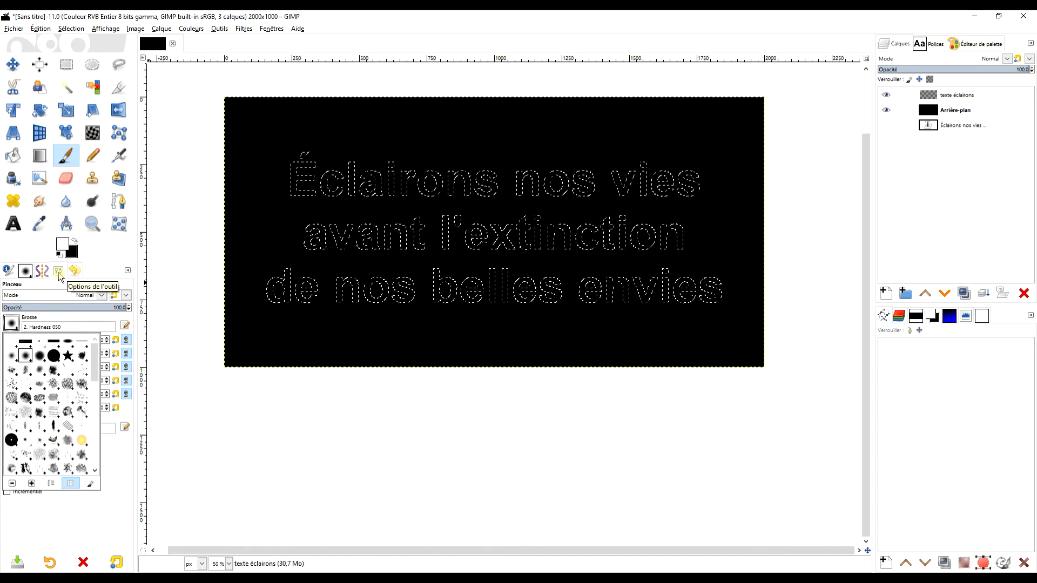
{"action": "left_click", "coordinate": [83, 442]}
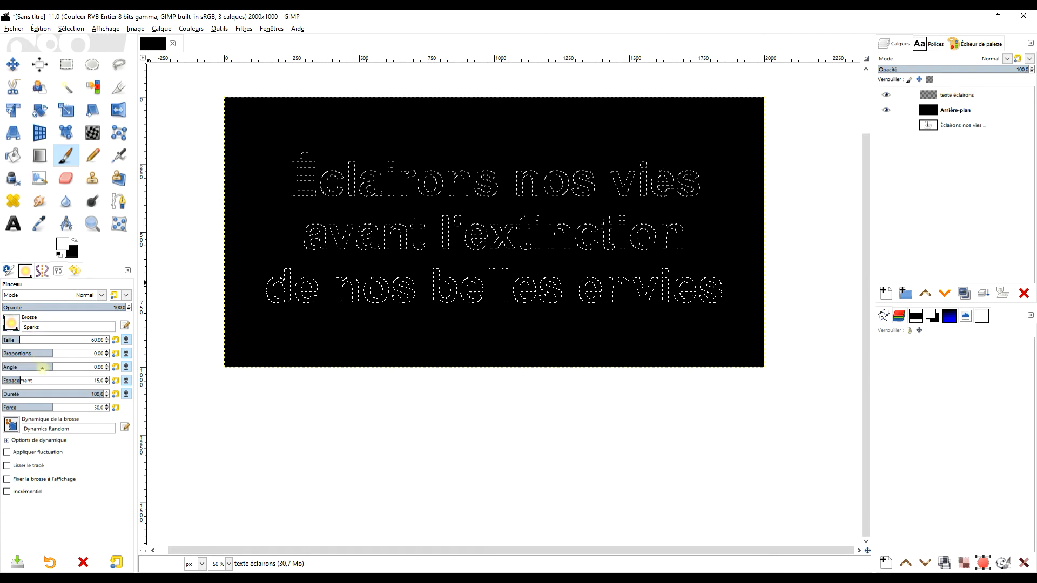
{"action": "left_click", "coordinate": [8, 339]}
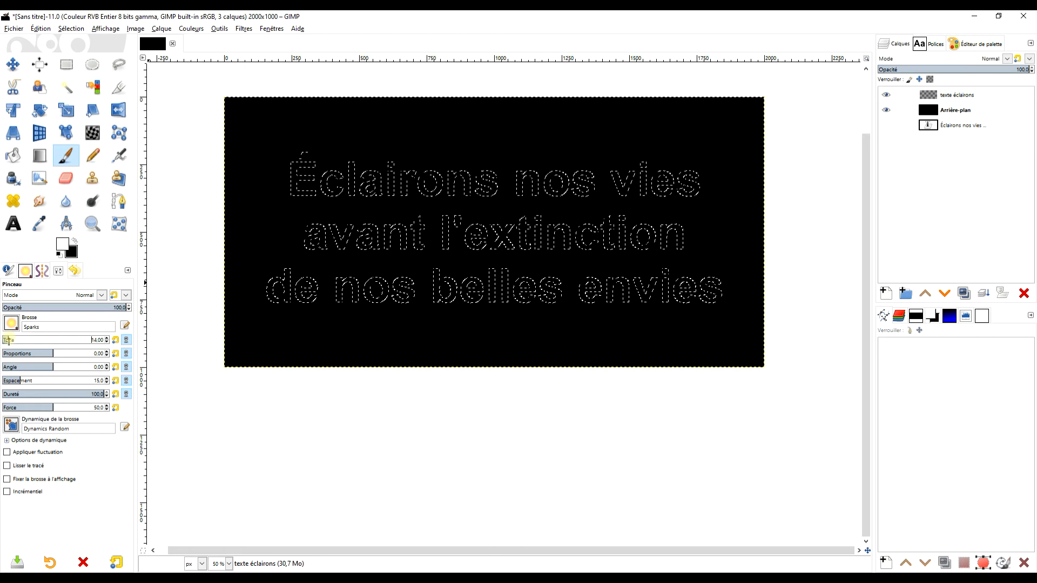
{"action": "double_click", "coordinate": [107, 338]}
{"action": "double_click", "coordinate": [107, 339]}
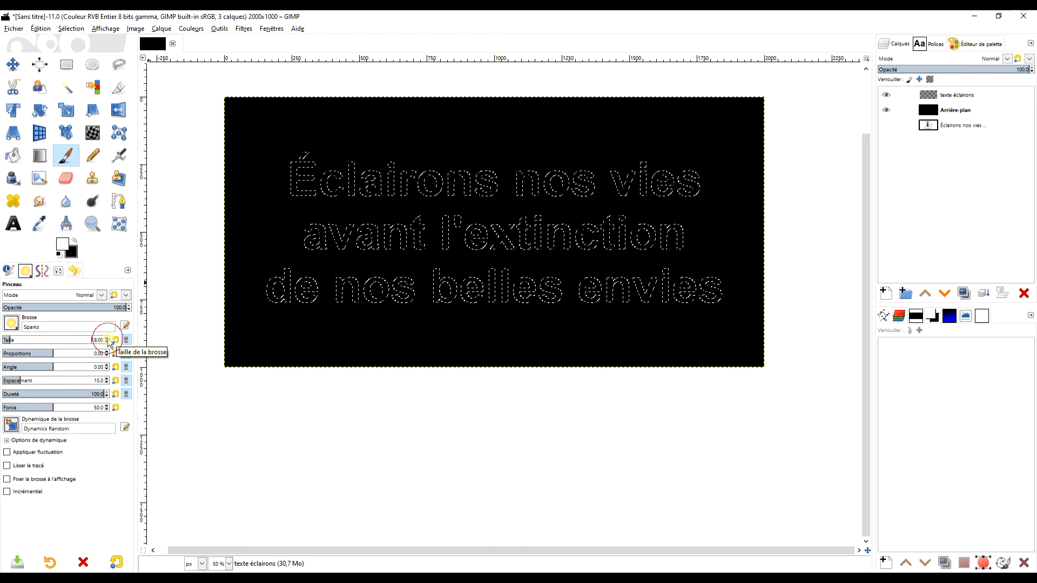
{"action": "double_click", "coordinate": [108, 339]}
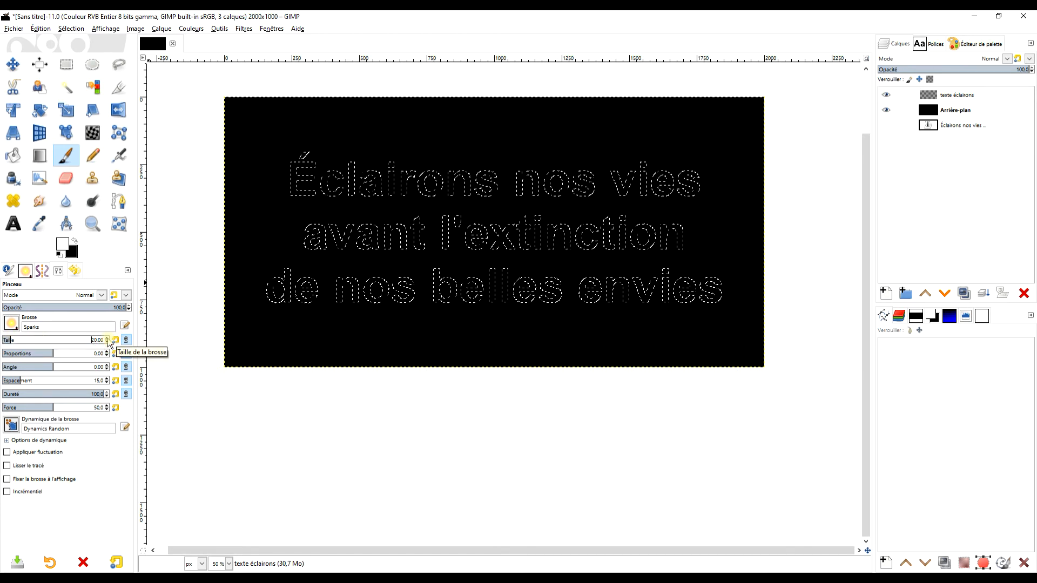
{"action": "left_click", "coordinate": [15, 428]}
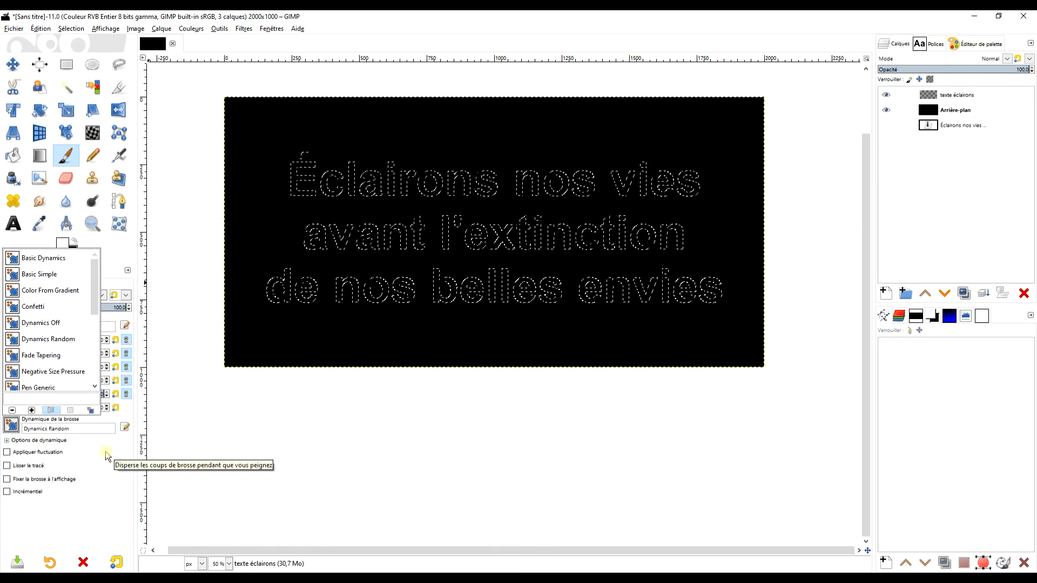
{"action": "scroll", "coordinate": [56, 319], "scroll_direction": "down", "scroll_amount": 2}
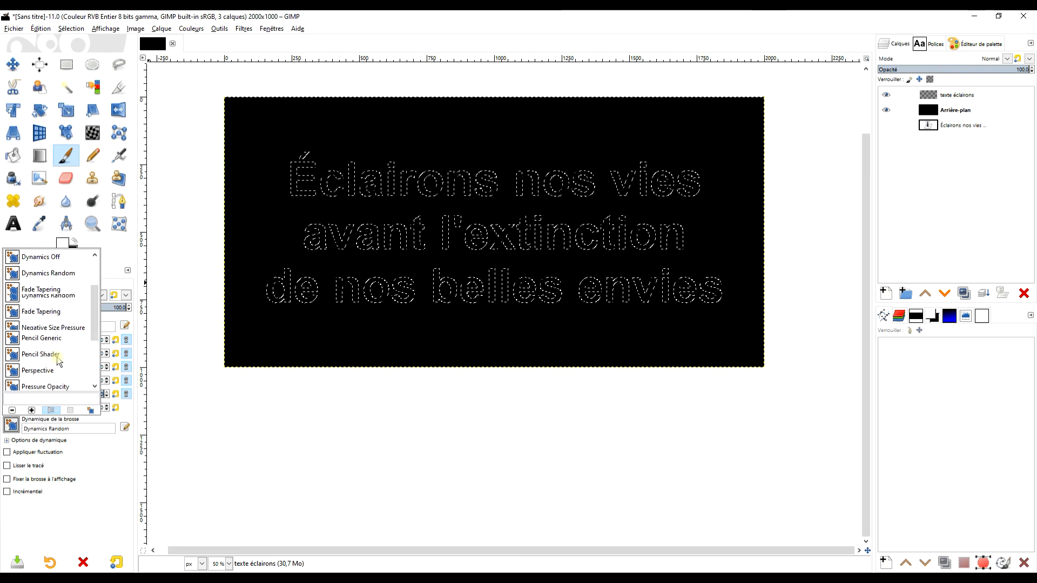
{"action": "scroll", "coordinate": [58, 357], "scroll_direction": "up", "scroll_amount": 2}
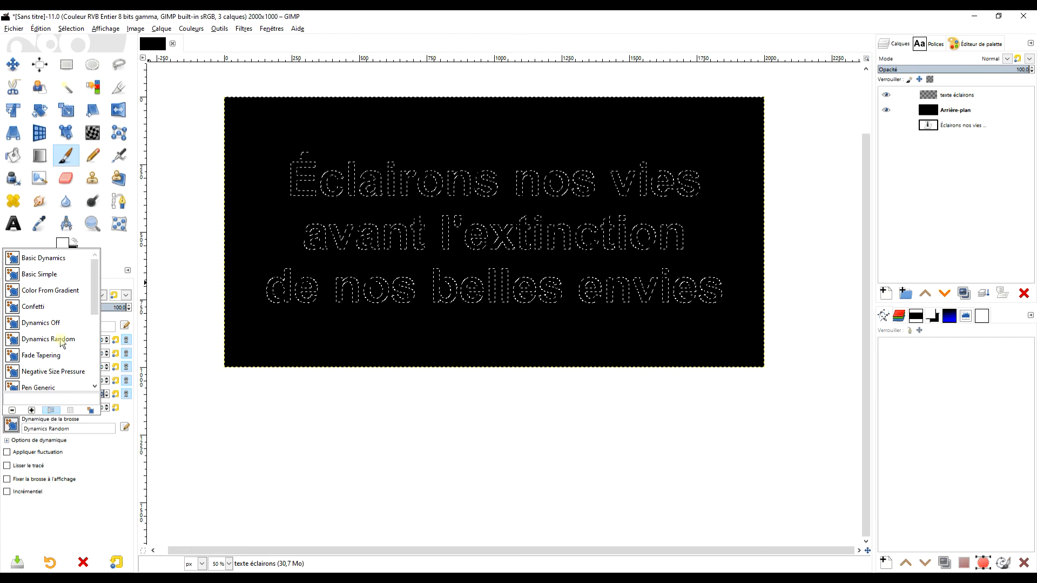
{"action": "left_click", "coordinate": [115, 474]}
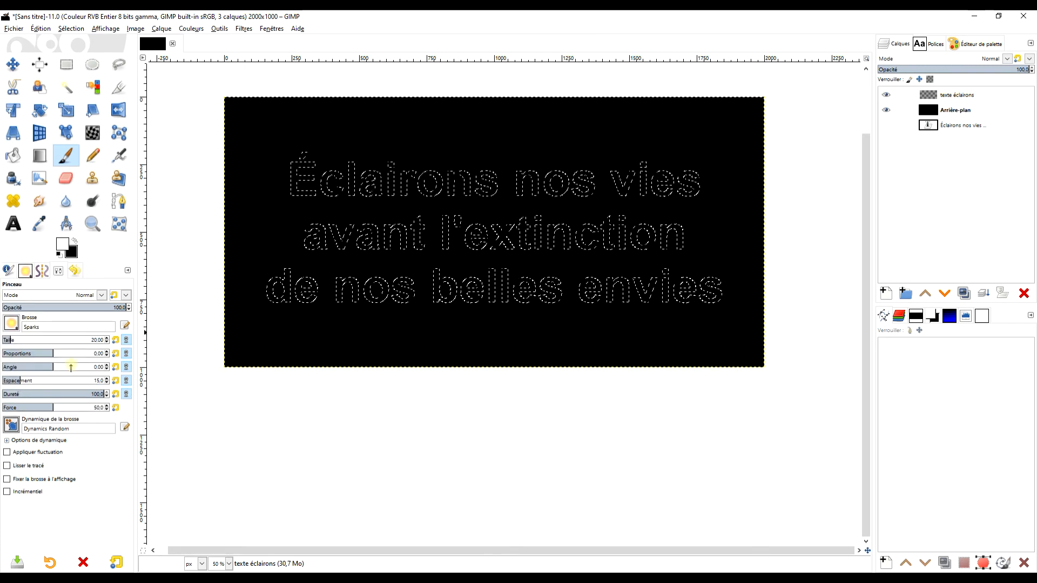
Stroke the letter selection on the "texte éclairons" layer using the Paintbrush as the paint tool.
{"action": "left_click", "coordinate": [961, 97]}
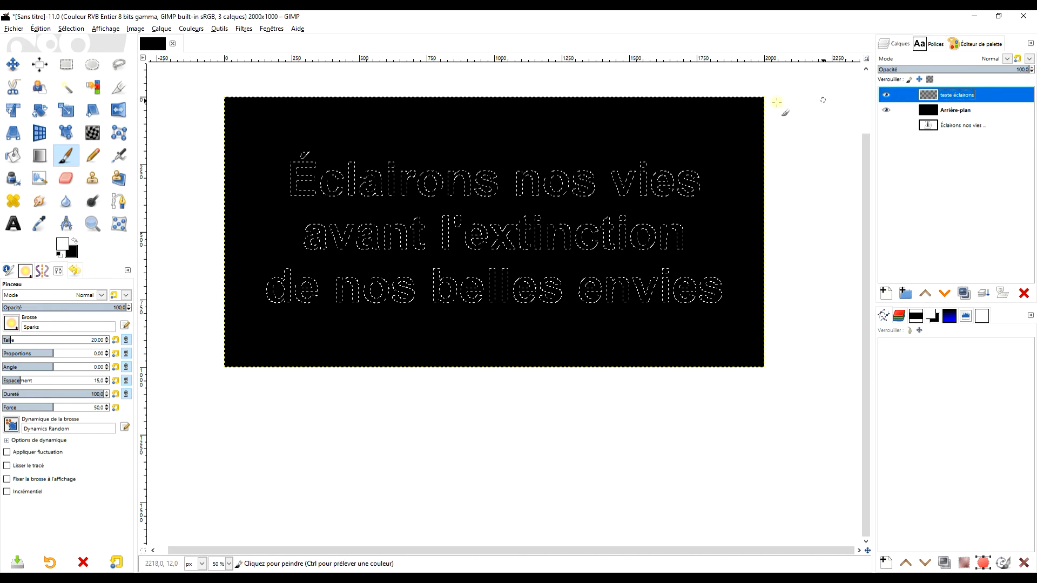
{"action": "left_click", "coordinate": [39, 30]}
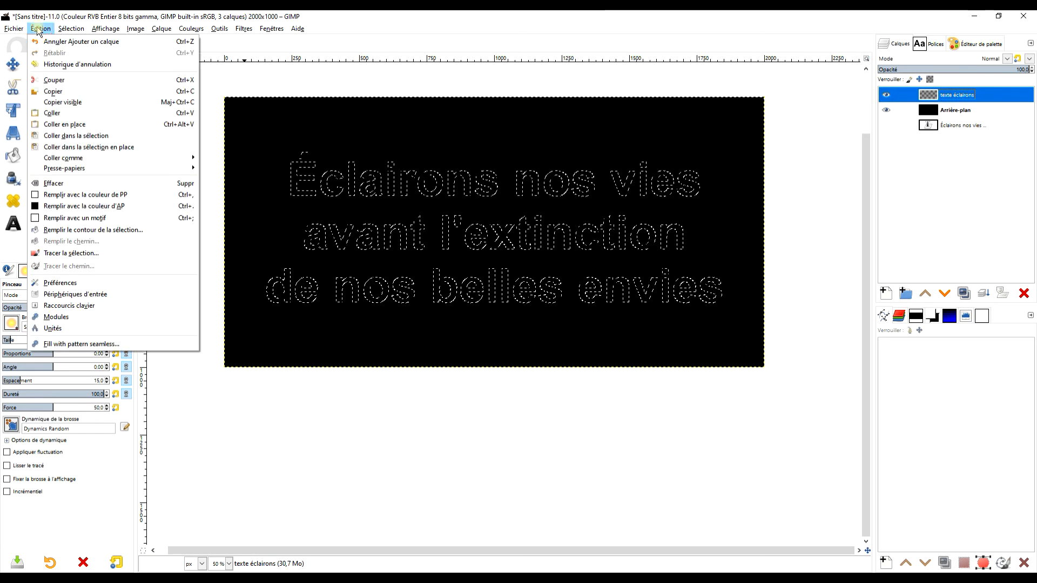
{"action": "left_click", "coordinate": [102, 254]}
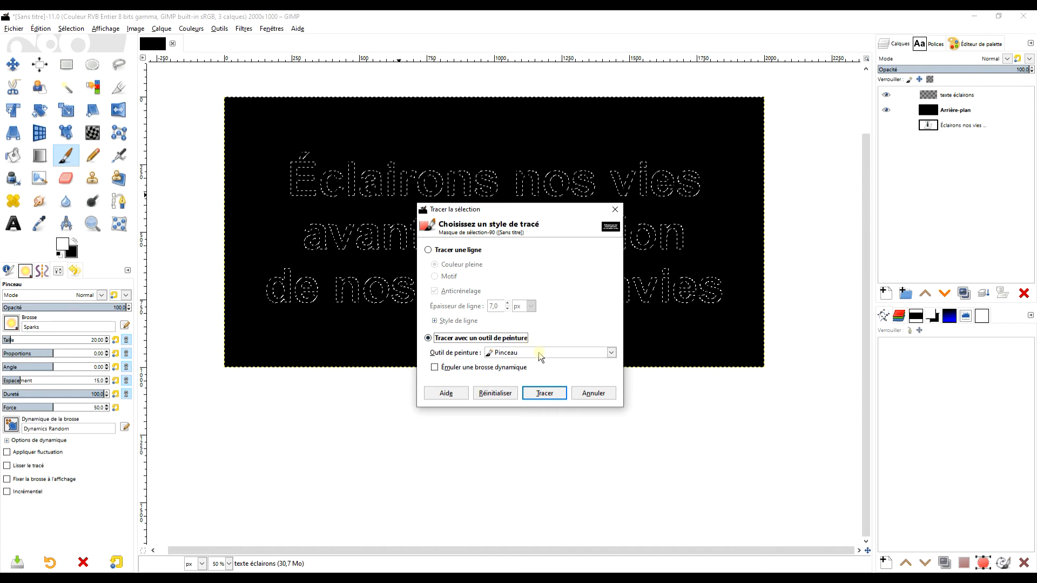
{"action": "left_click", "coordinate": [545, 397]}
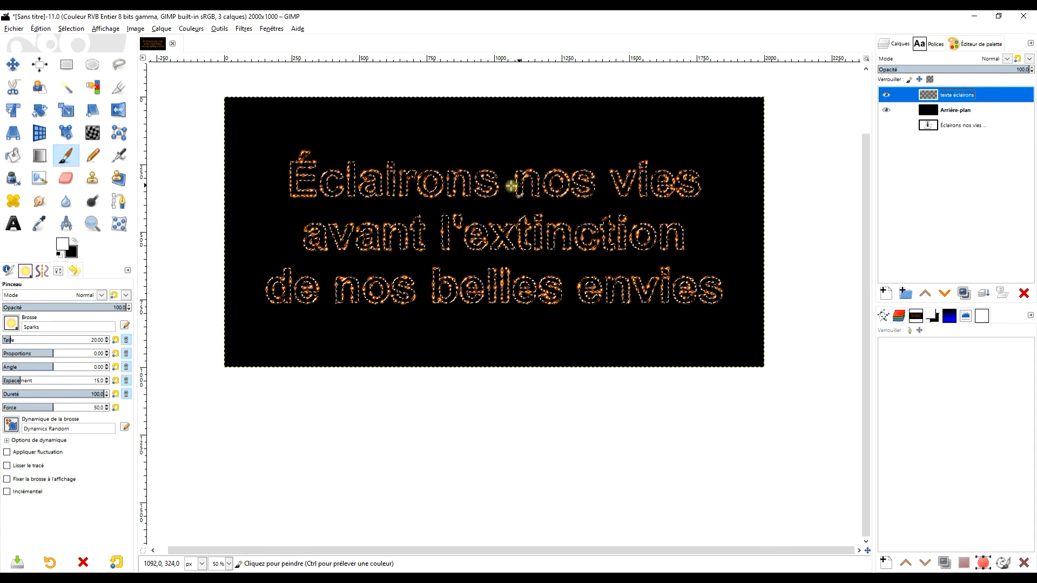
Inspect the sparkling letter outlines up close and remove the selection around them.
{"action": "scroll", "coordinate": [371, 161], "scroll_direction": "up", "scroll_amount": 4}
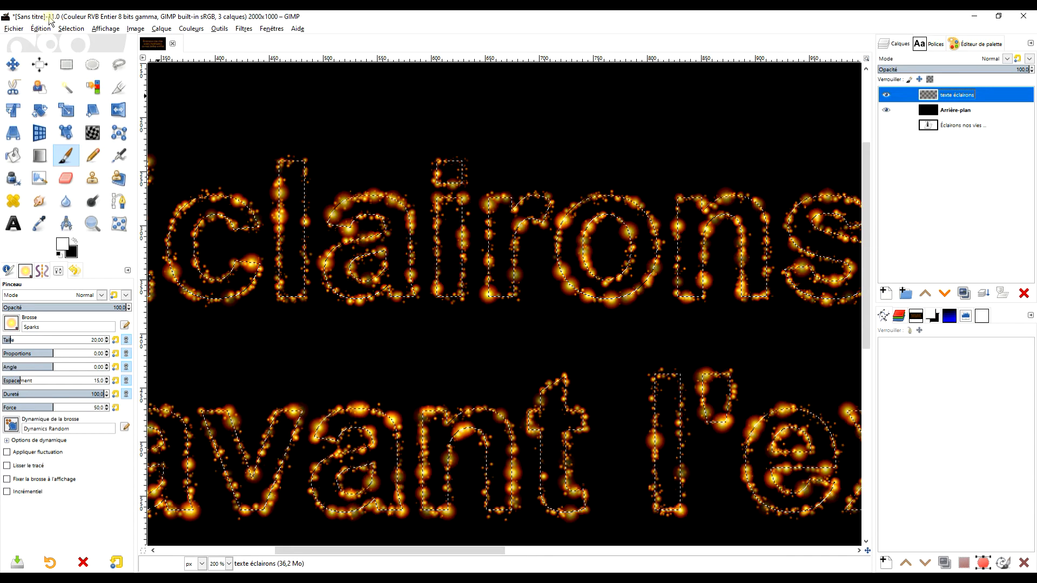
{"action": "left_click", "coordinate": [71, 29]}
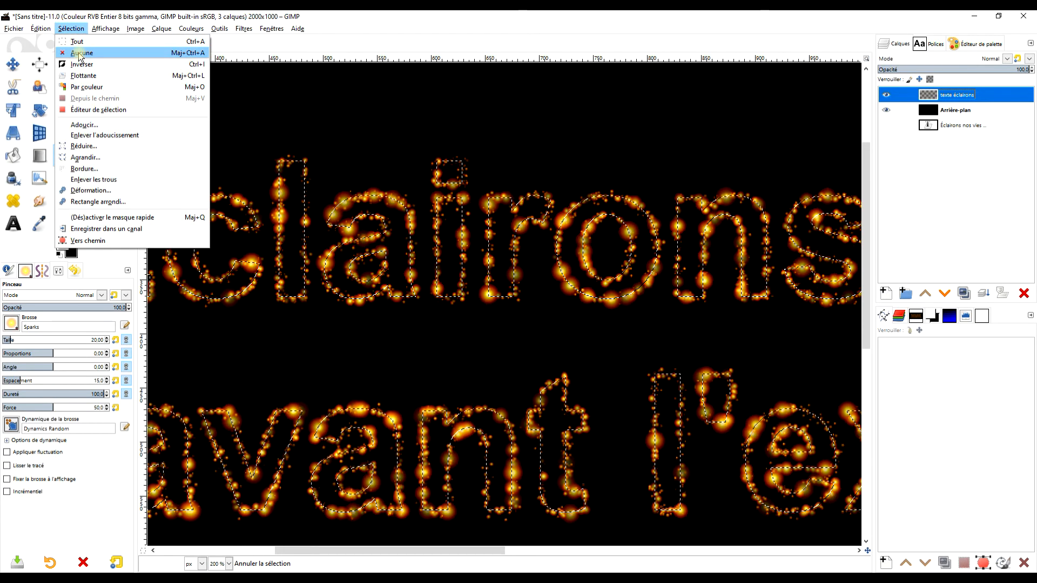
{"action": "left_click", "coordinate": [80, 54]}
{"action": "scroll", "coordinate": [559, 252], "scroll_direction": "down", "scroll_amount": 3}
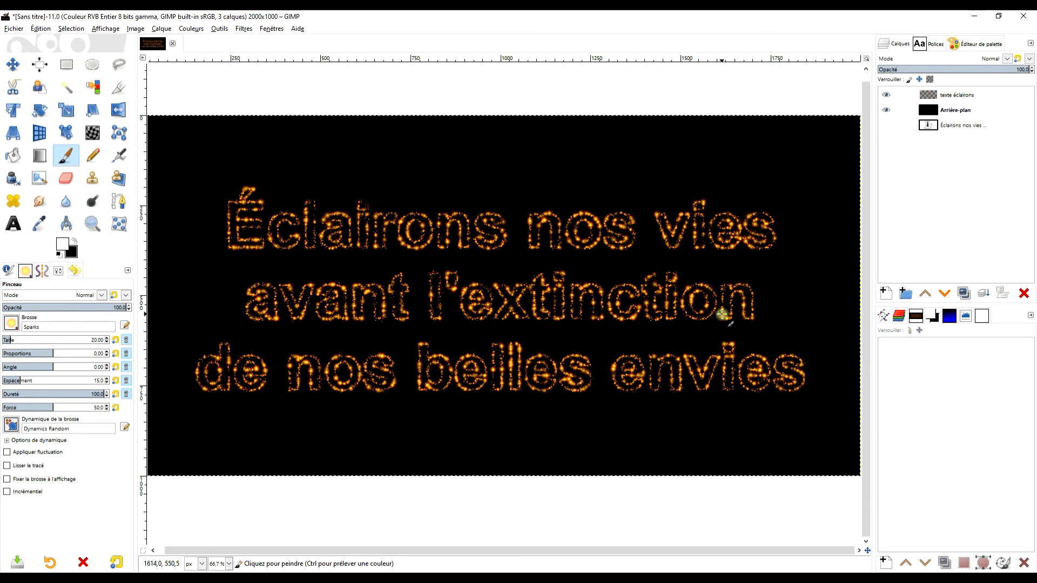
{"action": "scroll", "coordinate": [719, 307], "scroll_direction": "down", "scroll_amount": 1}
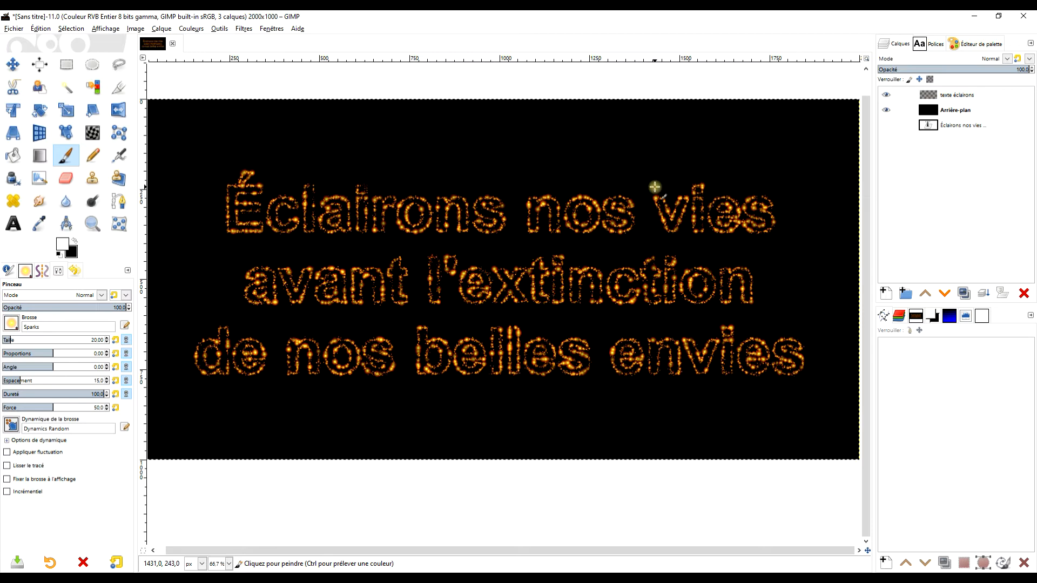
Duplicate the "texte éclairons" layer as "flou cinétique zoom" and place the copy directly below the original.
{"action": "left_click", "coordinate": [979, 97]}
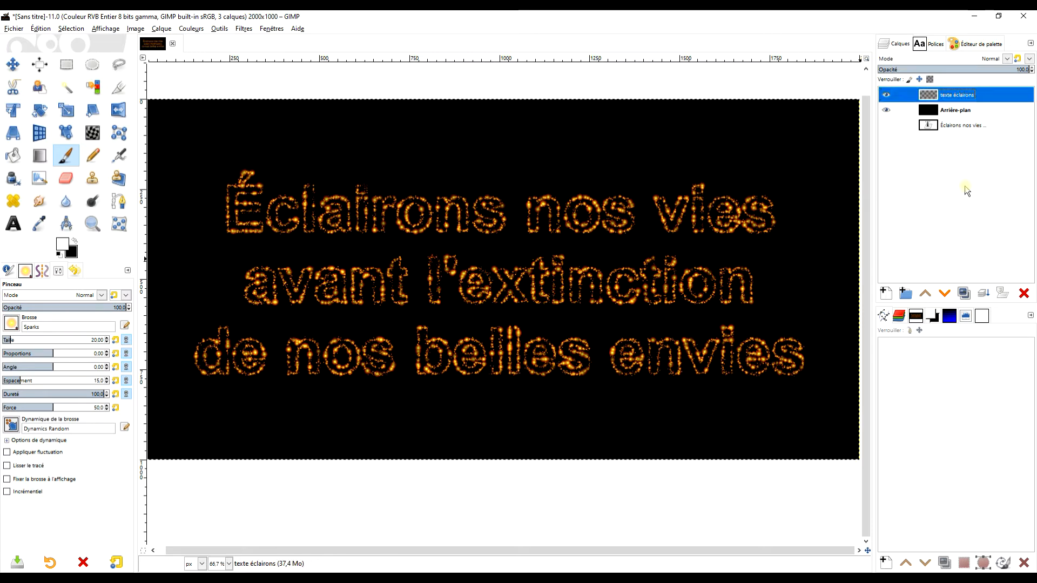
{"action": "left_click", "coordinate": [965, 293]}
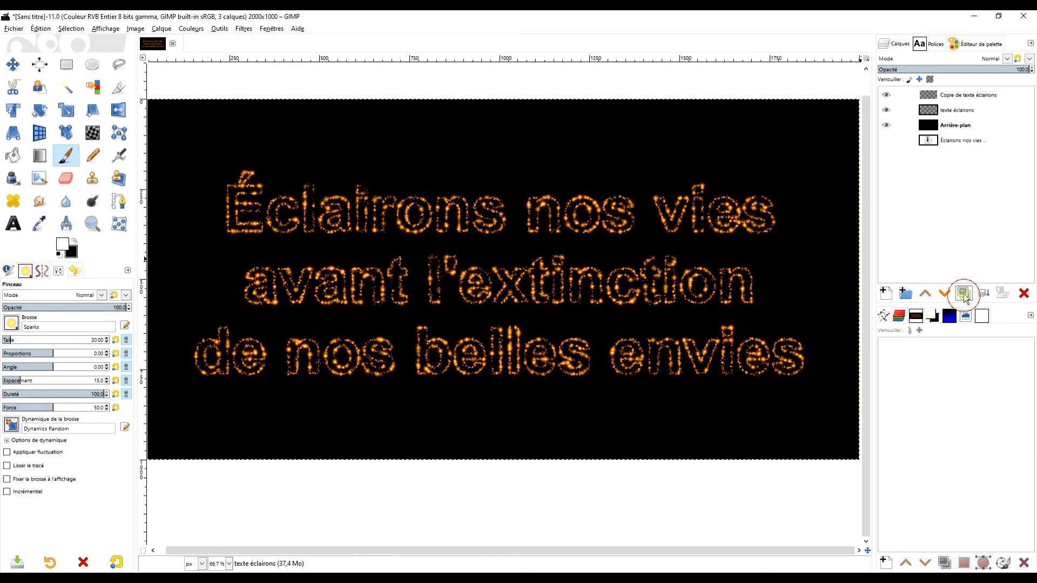
{"action": "left_click", "coordinate": [956, 97]}
{"action": "double_click", "coordinate": [971, 97]}
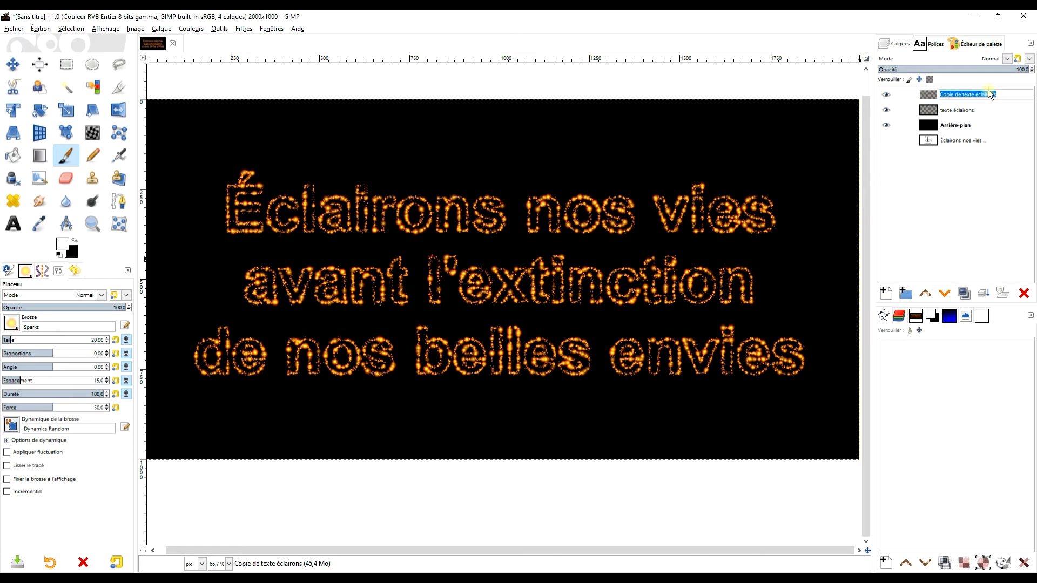
{"action": "type", "text": "lou c"}
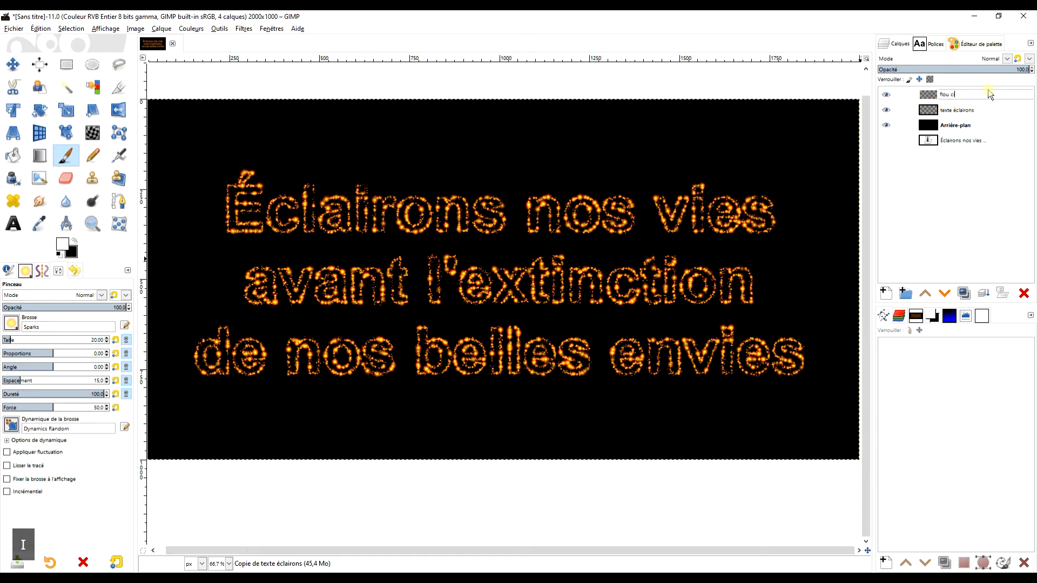
{"action": "type", "text": "inétique "}
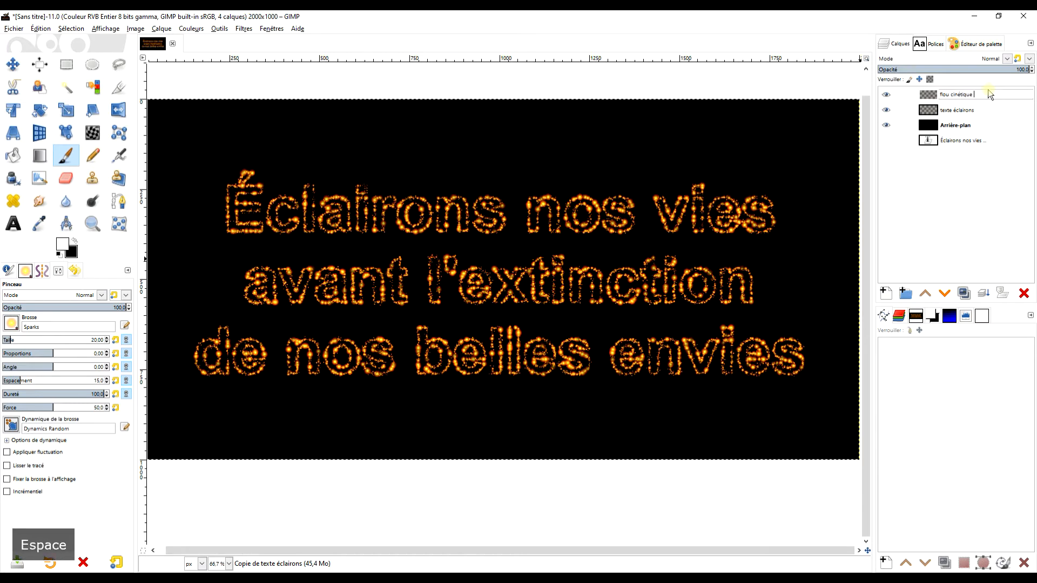
{"action": "type", "text": "zoom"}
{"action": "key", "text": "Return"}
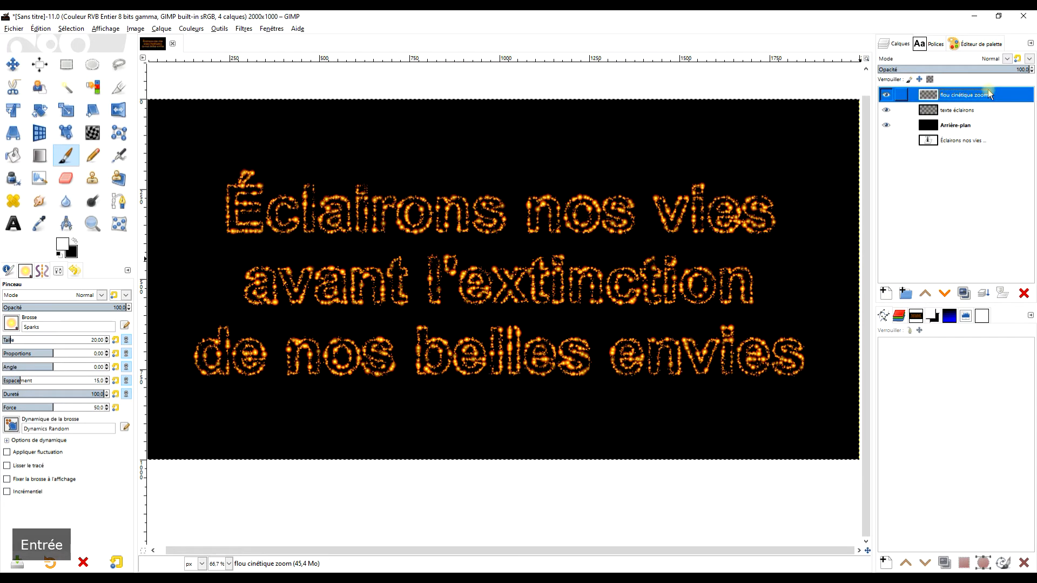
{"action": "left_click", "coordinate": [945, 293]}
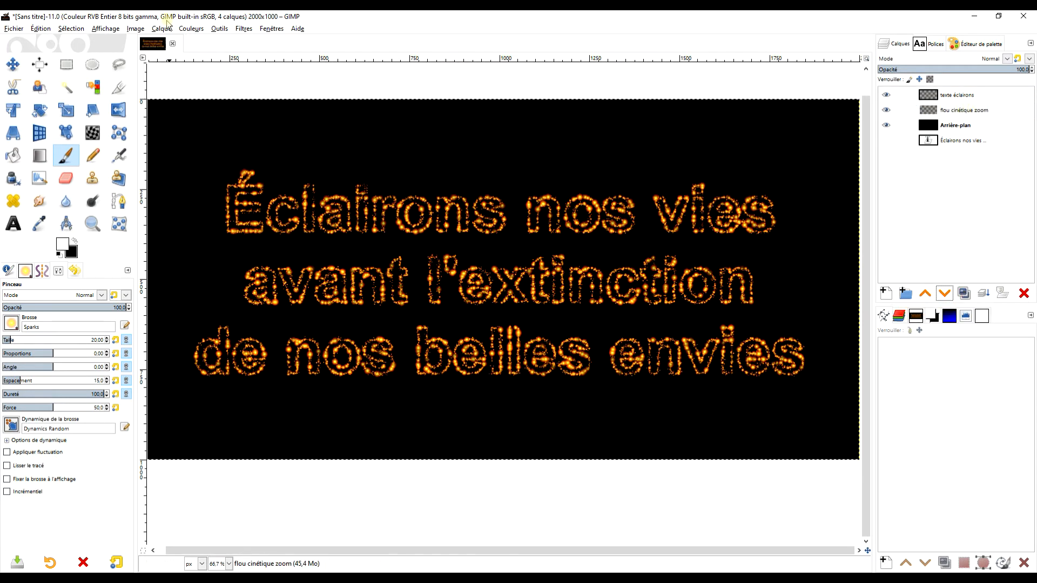
Check the "texte éclairons" and "flou cinétique zoom" layers by briefly hiding both and showing them again.
{"action": "left_click", "coordinate": [887, 96]}
{"action": "left_click", "coordinate": [888, 111]}
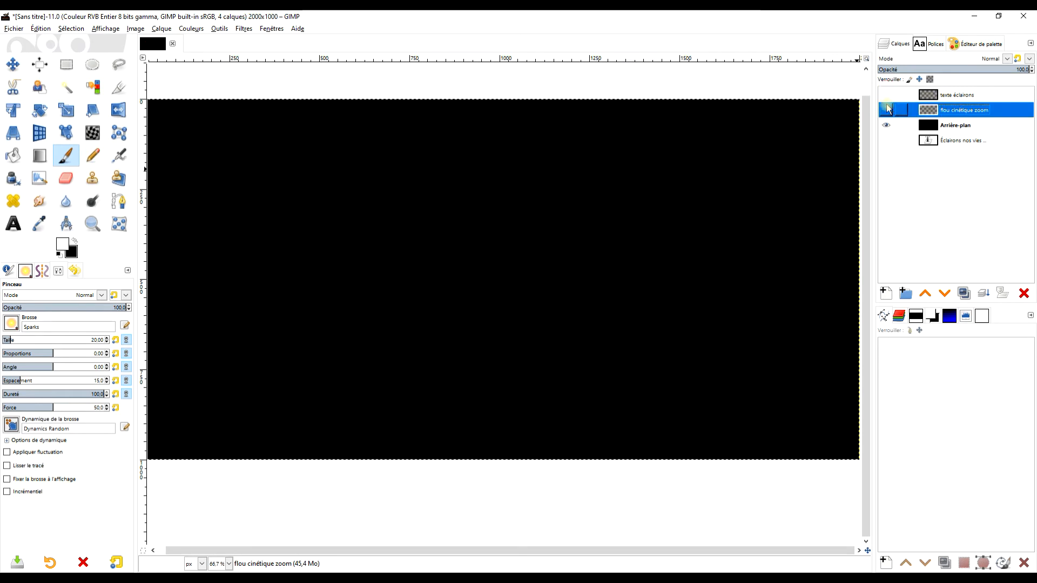
{"action": "left_click", "coordinate": [886, 95]}
{"action": "left_click", "coordinate": [885, 110]}
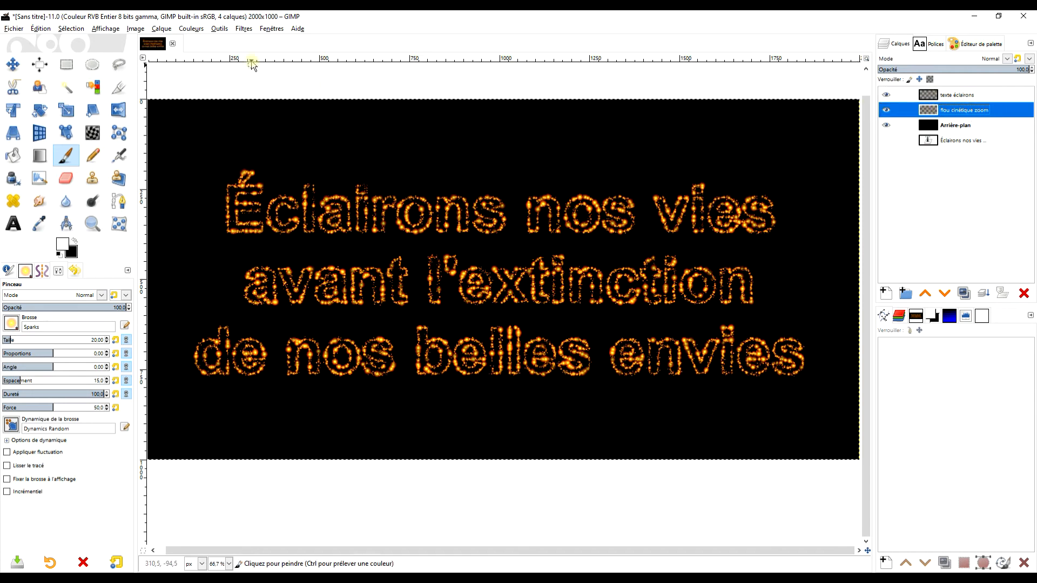
Apply a zoom motion blur to the "flou cinétique zoom" layer with a blur factor of -0,329.
{"action": "left_click", "coordinate": [243, 30]}
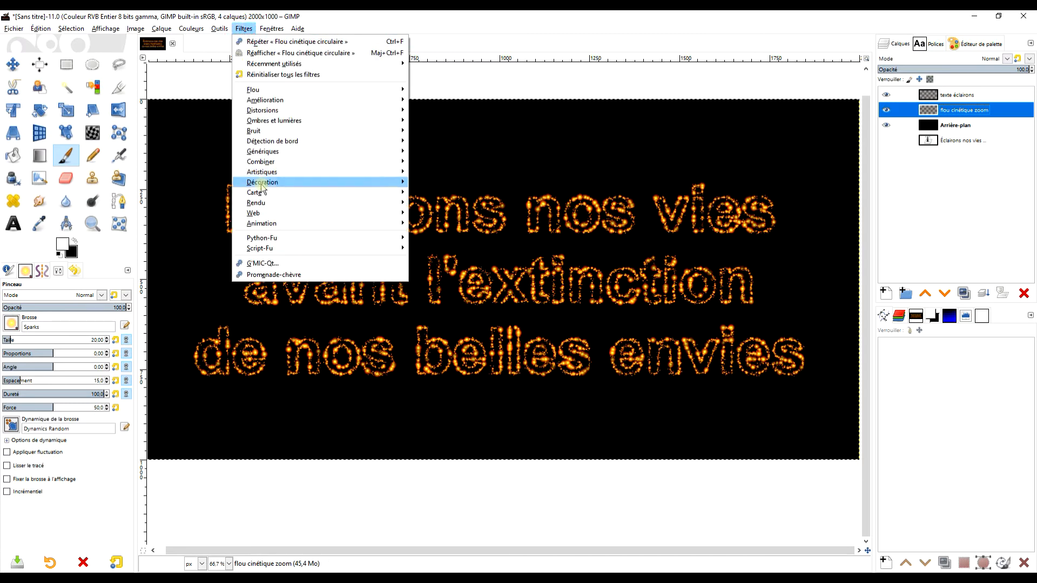
{"action": "mouse_move", "coordinate": [316, 94]}
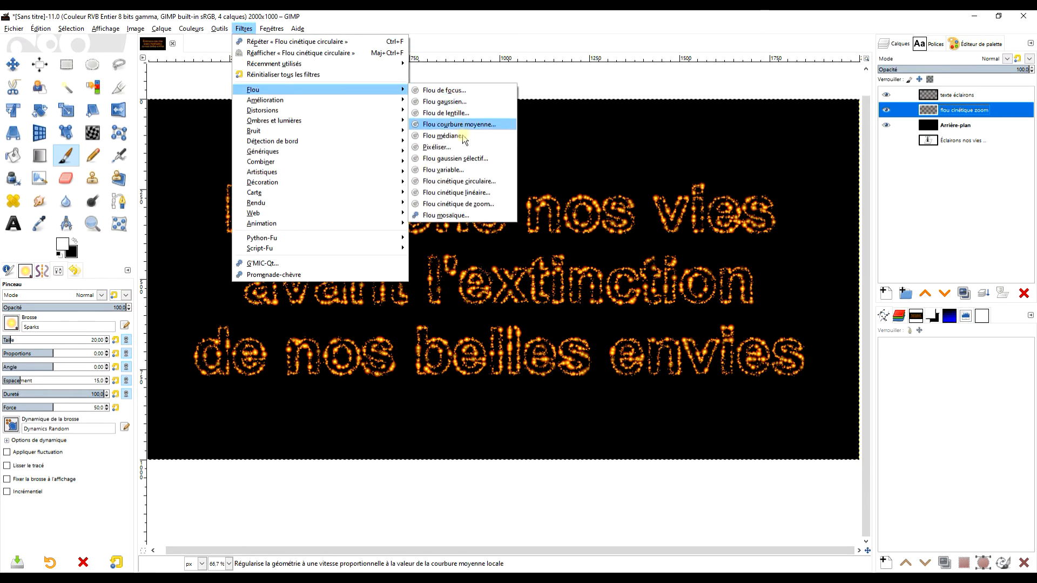
{"action": "left_click", "coordinate": [467, 204]}
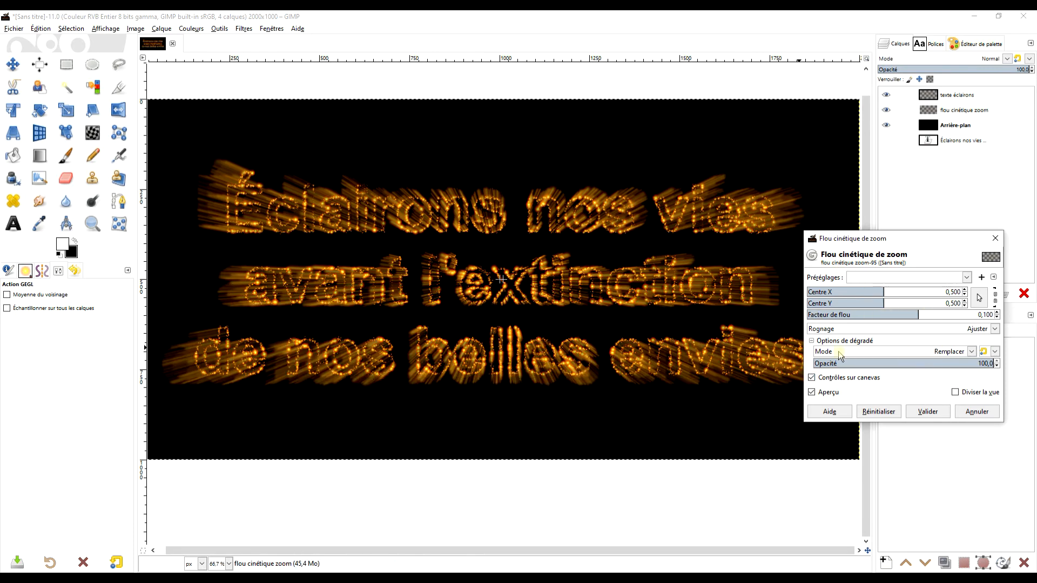
{"action": "left_click_drag", "start_coordinate": [844, 317], "coordinate": [830, 316]}
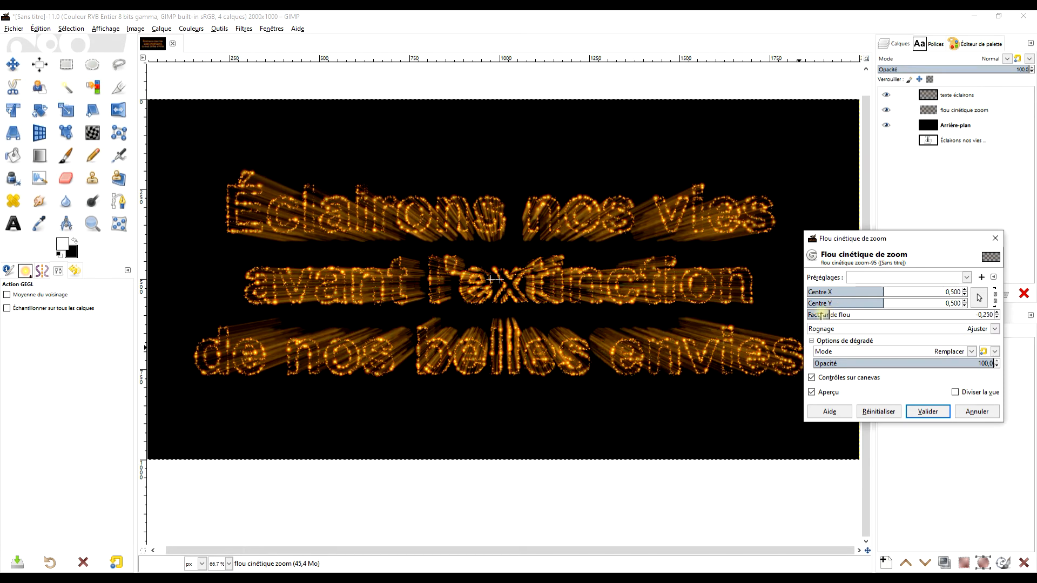
{"action": "left_click", "coordinate": [818, 316]}
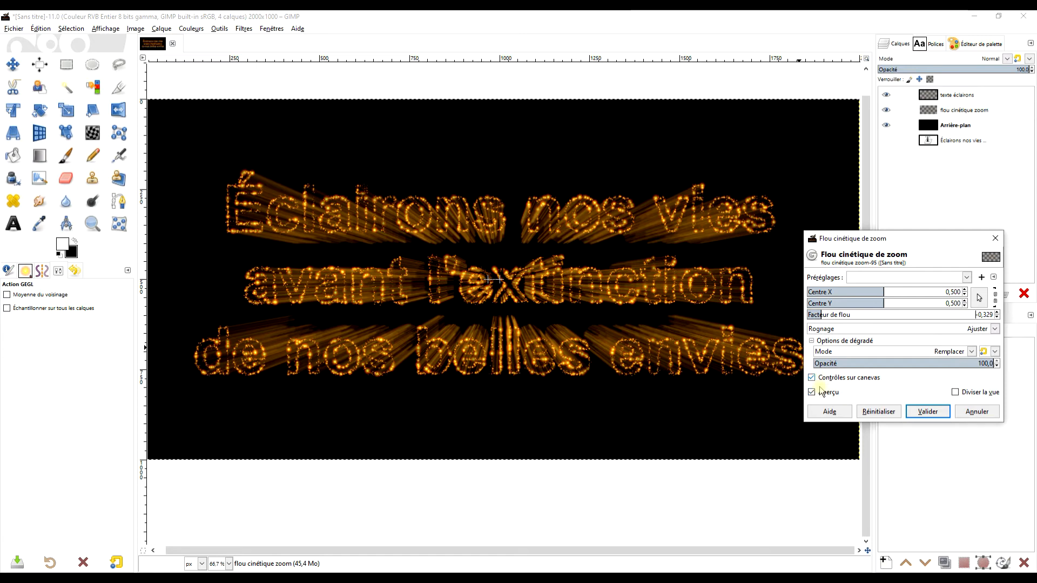
{"action": "left_click", "coordinate": [927, 412]}
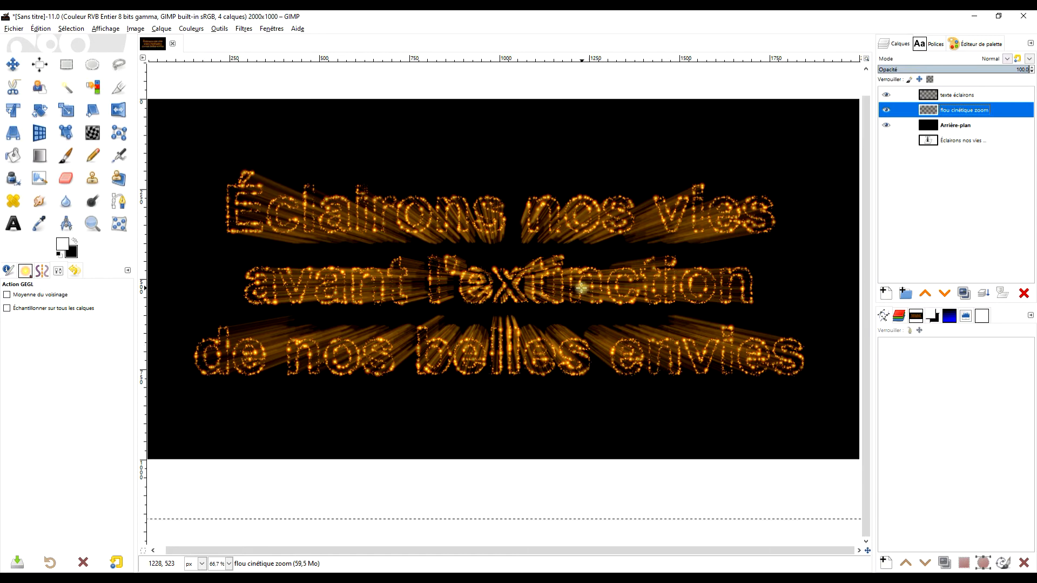
Duplicate the "texte éclairons" layer and merge the copy down into the original to intensify the glow.
{"action": "left_click", "coordinate": [927, 97]}
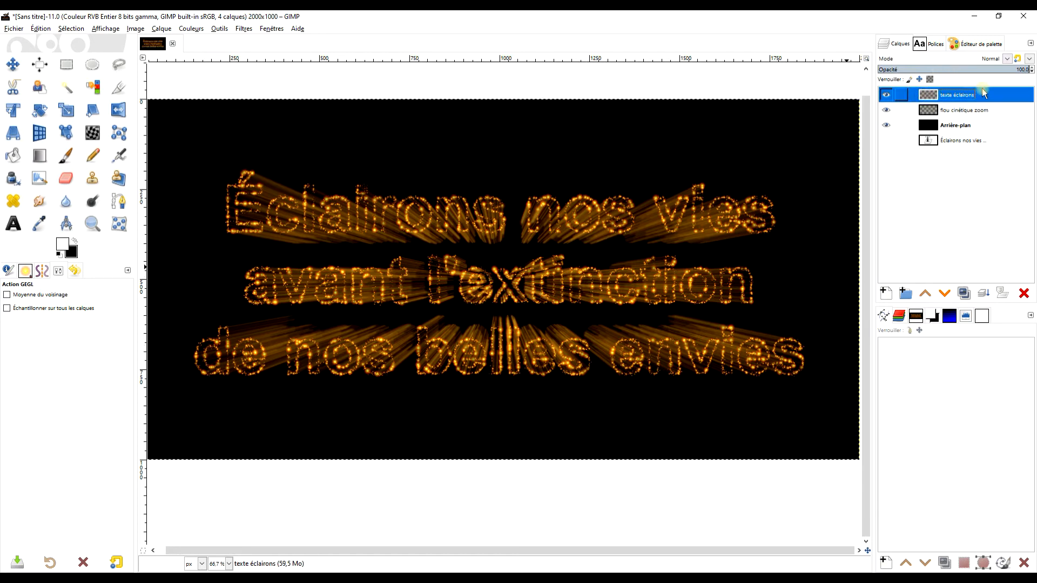
{"action": "left_click", "coordinate": [965, 295]}
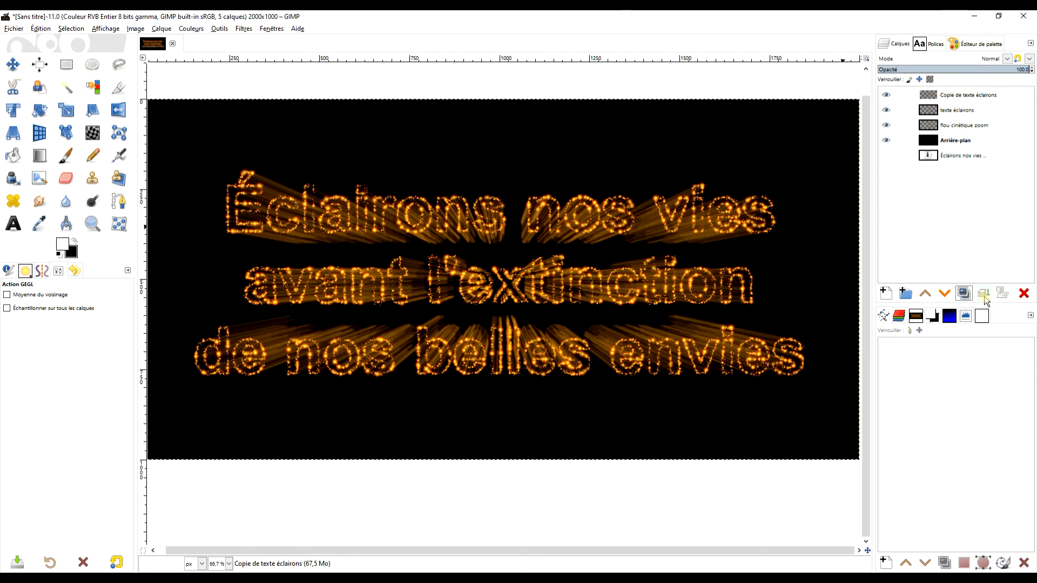
{"action": "left_click", "coordinate": [984, 294]}
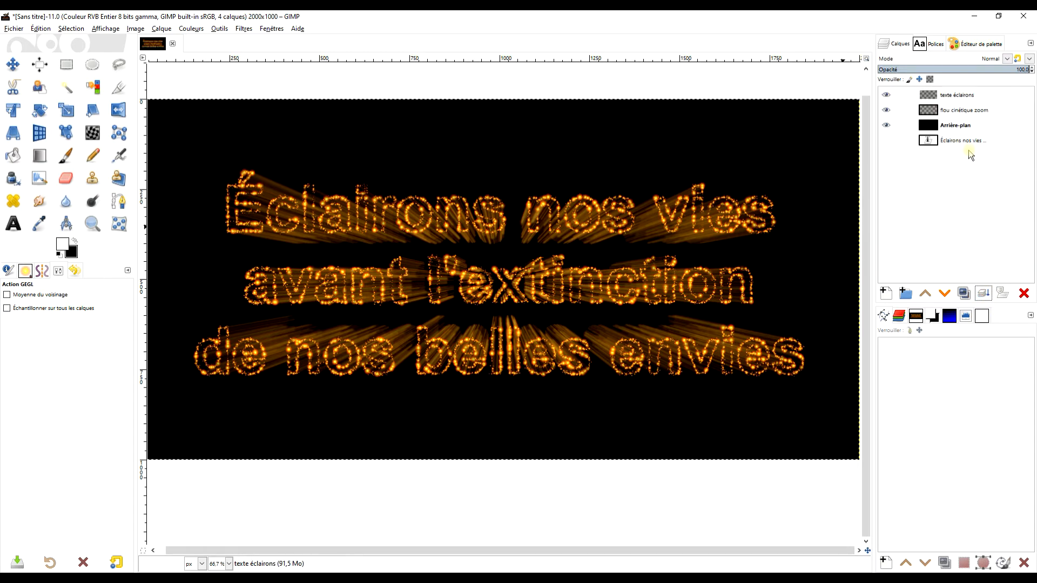
Apply HSV noise to the "Arrière-plan" layer with Ternir 3, Teinte 126,42, Saturation 0,829 and Valeur 1,000.
{"action": "left_click_drag", "start_coordinate": [586, 312], "coordinate": [594, 279]}
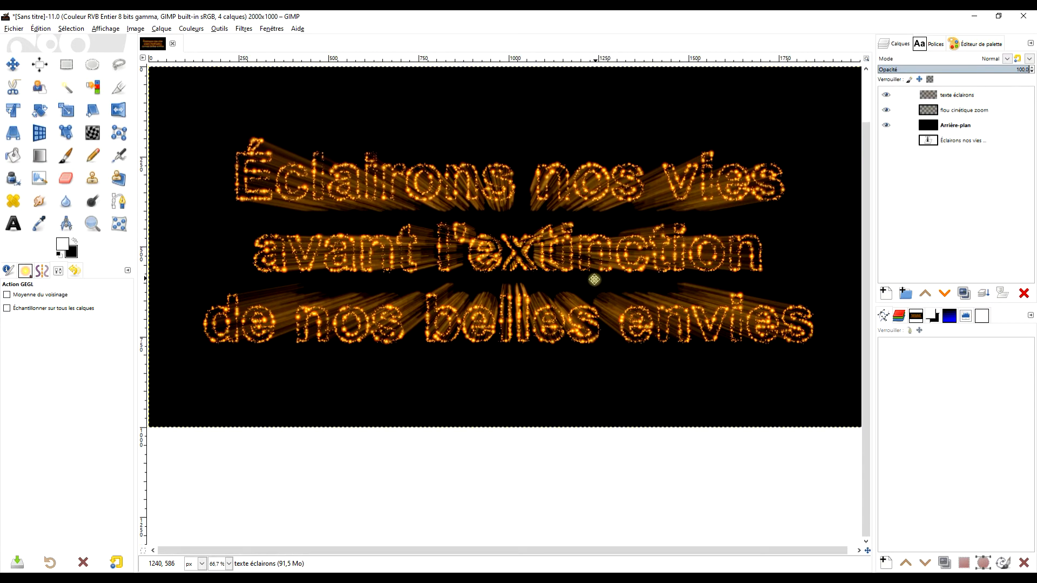
{"action": "left_click", "coordinate": [951, 128]}
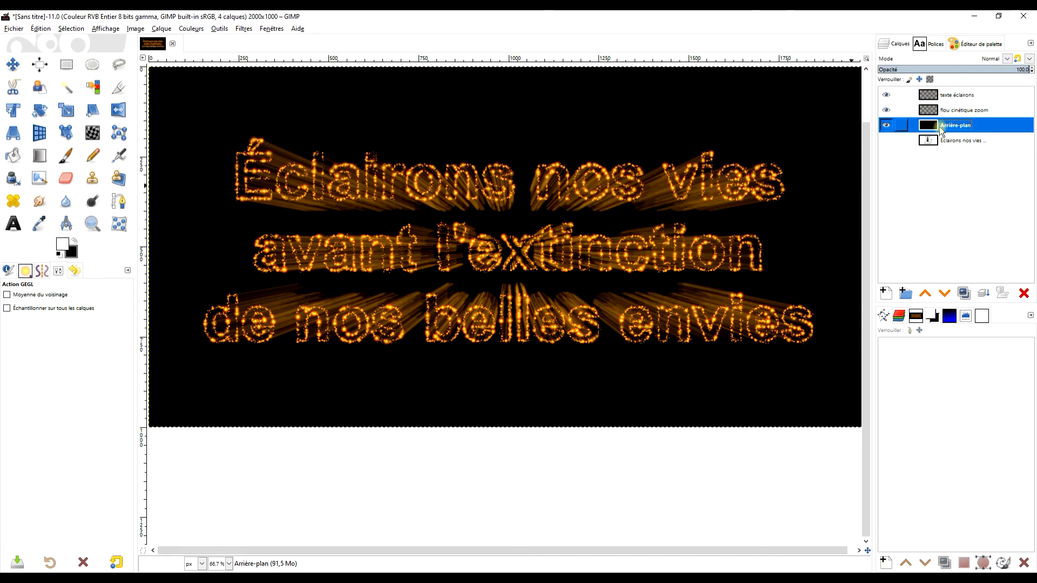
{"action": "left_click", "coordinate": [240, 29]}
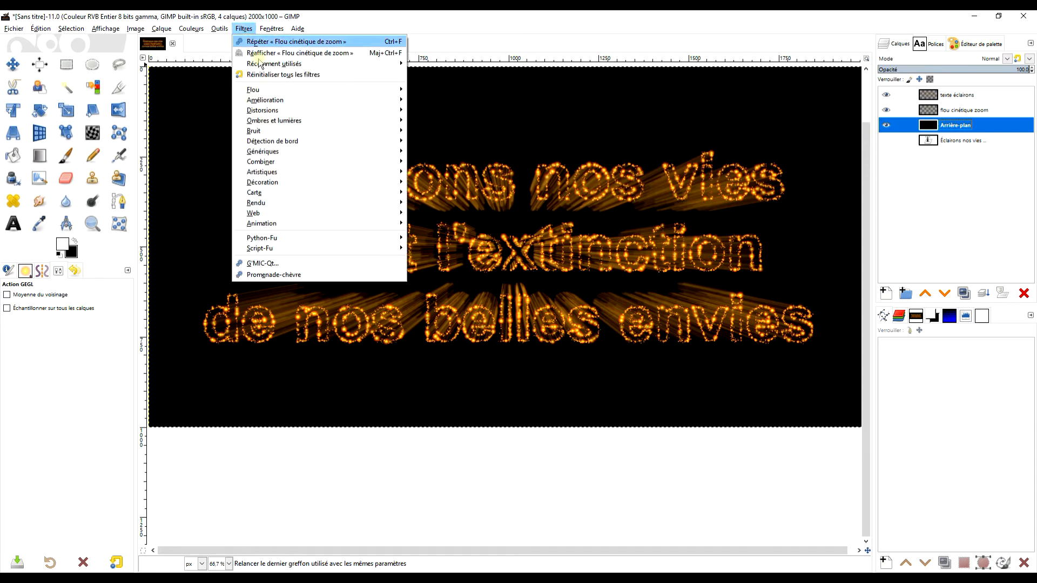
{"action": "mouse_move", "coordinate": [297, 134]}
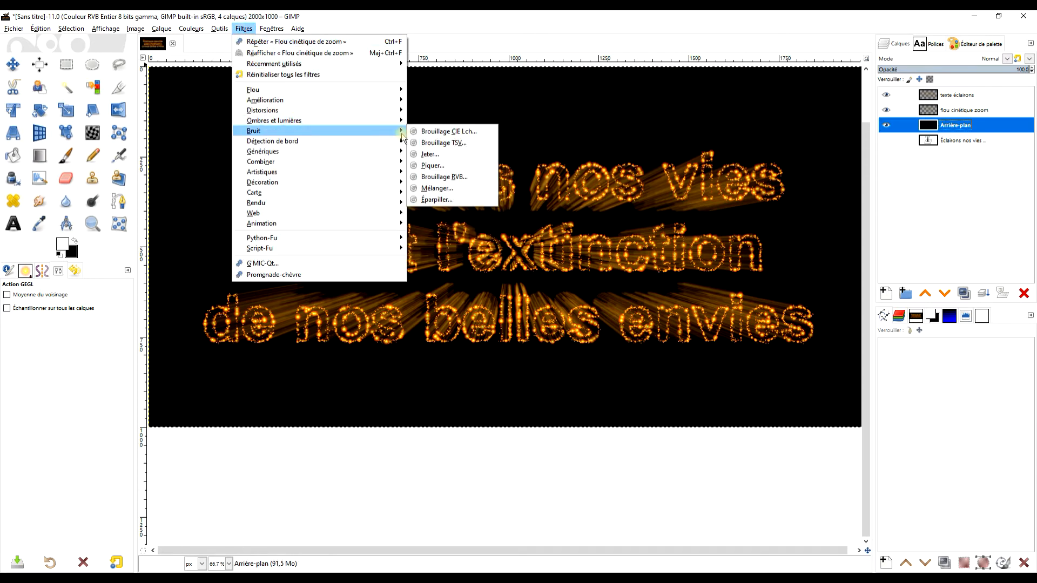
{"action": "left_click", "coordinate": [458, 143]}
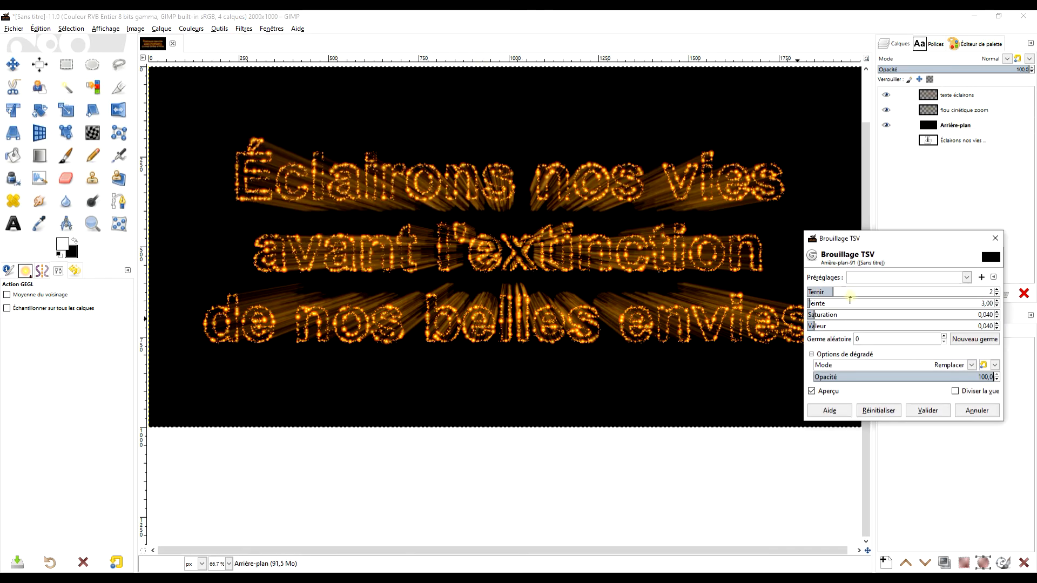
{"action": "left_click", "coordinate": [870, 289]}
{"action": "left_click", "coordinate": [939, 304]}
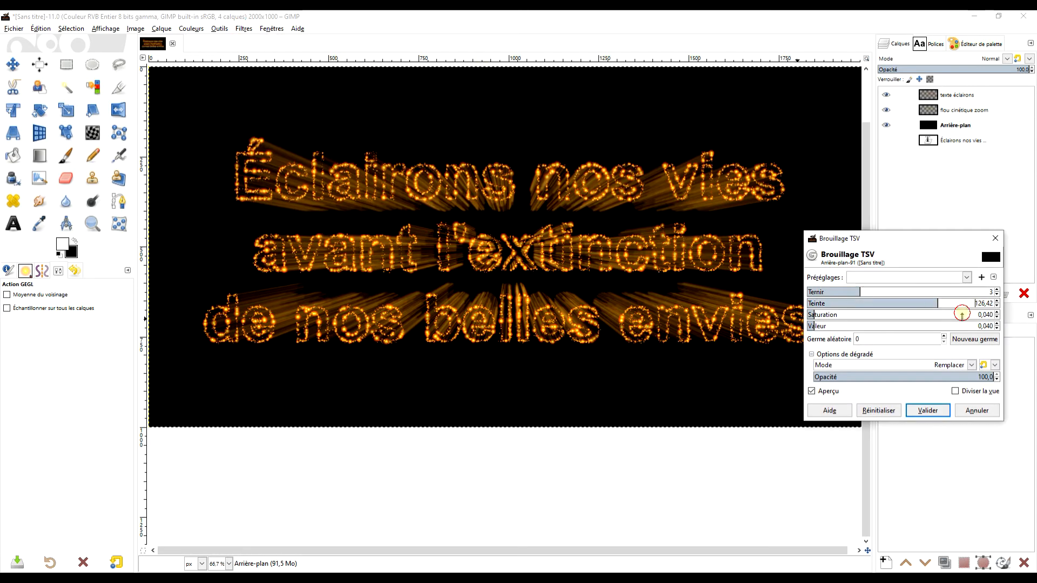
{"action": "left_click", "coordinate": [962, 315]}
{"action": "left_click", "coordinate": [977, 324]}
{"action": "left_click", "coordinate": [993, 325]}
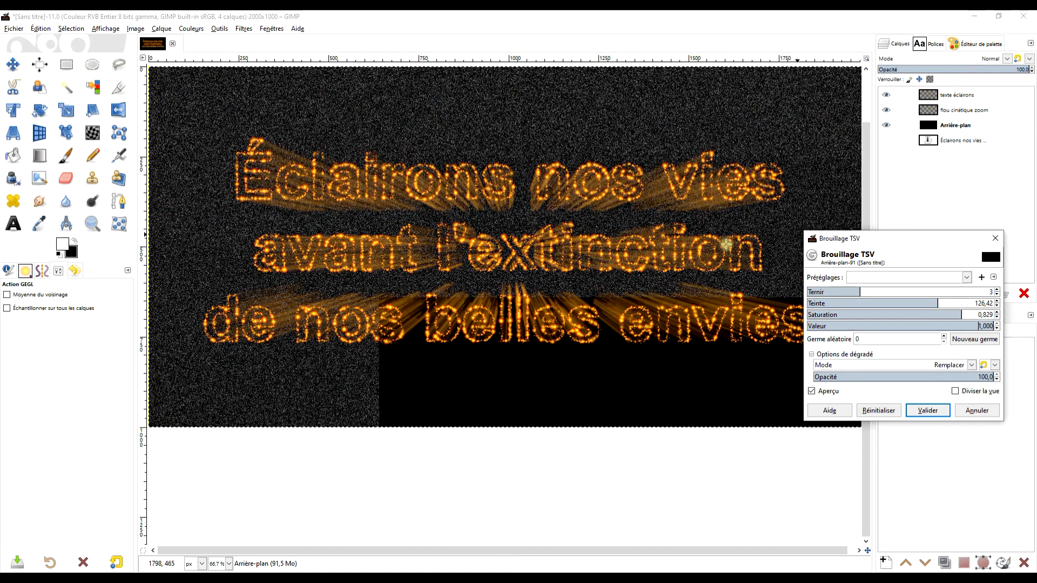
{"action": "left_click", "coordinate": [927, 411]}
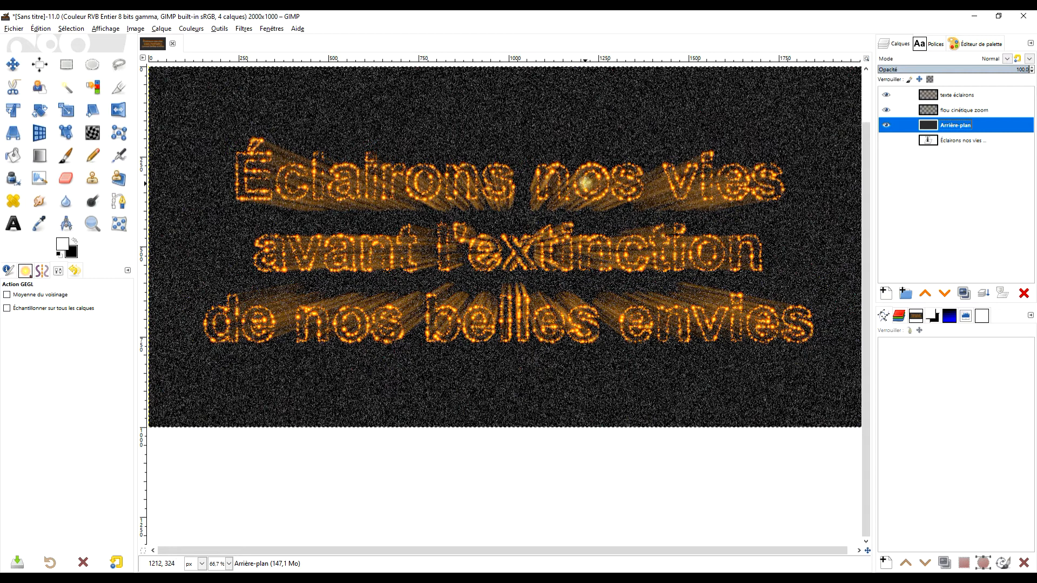
Darken the noise on the "Arrière-plan" layer with Levels, setting the input midtone value to 0,13.
{"action": "left_click", "coordinate": [191, 28]}
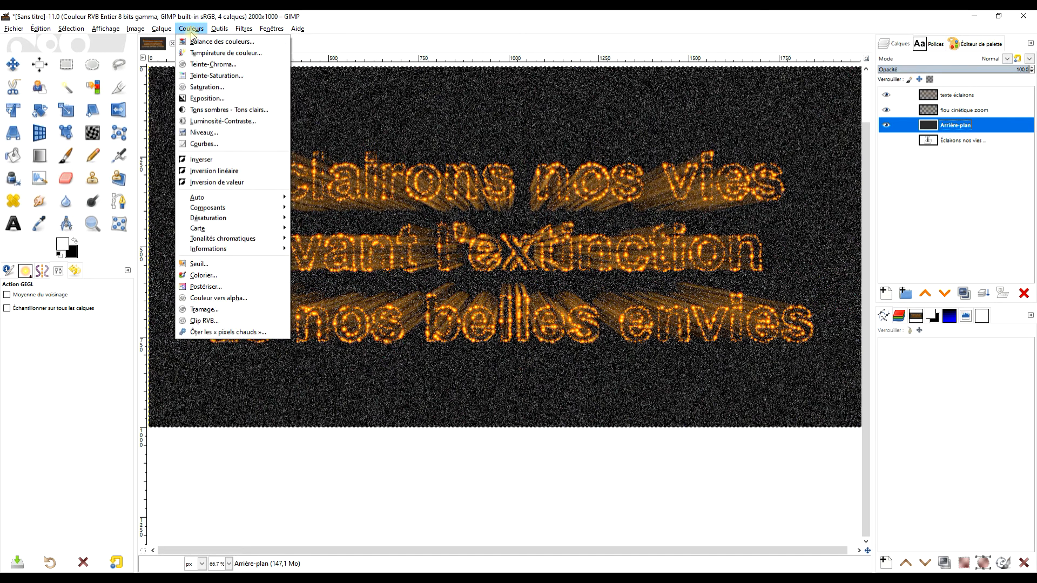
{"action": "left_click", "coordinate": [210, 132]}
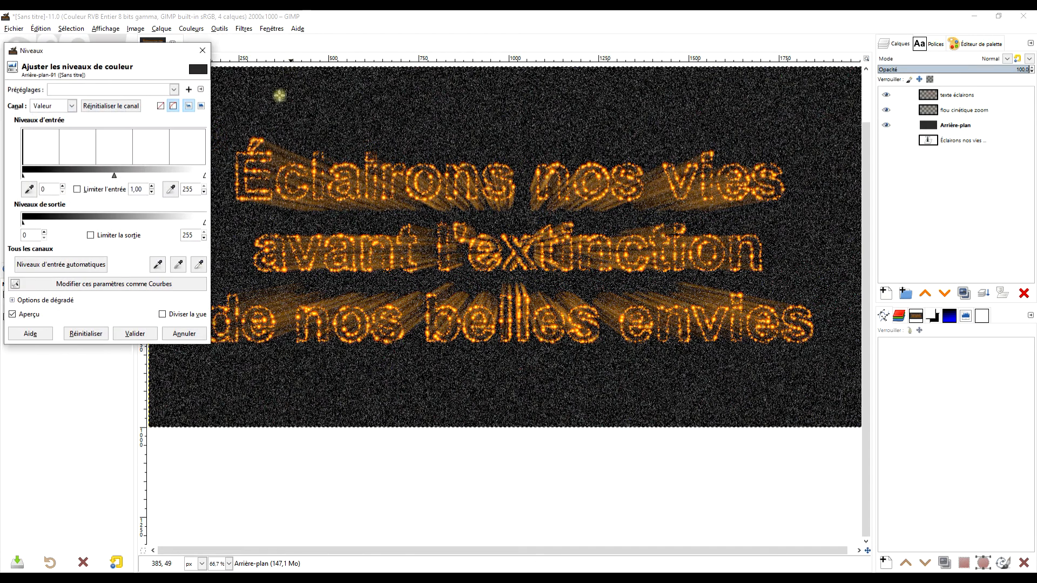
{"action": "left_click_drag", "start_coordinate": [114, 176], "coordinate": [180, 176]}
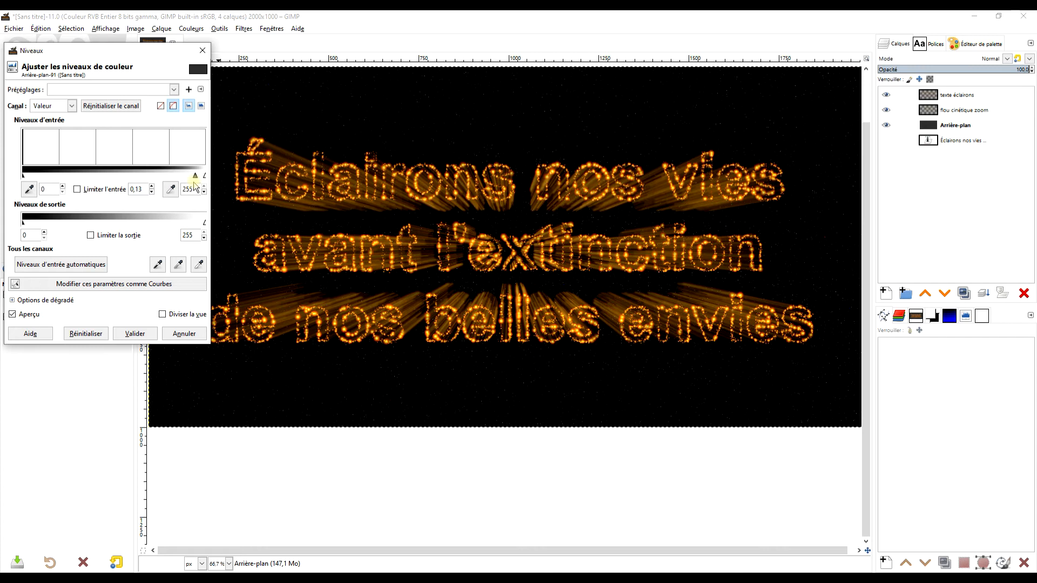
{"action": "left_click", "coordinate": [135, 333]}
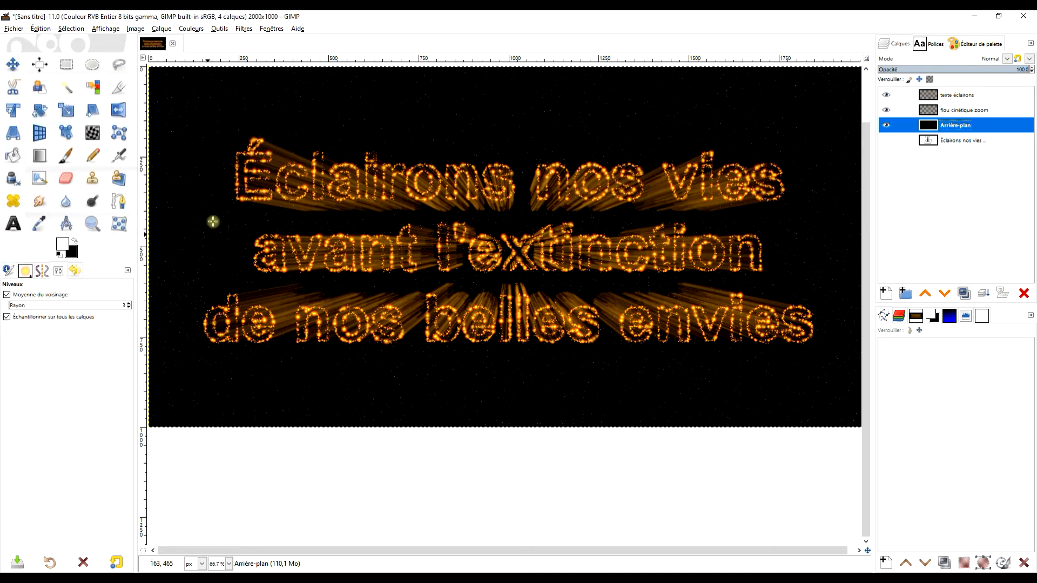
Apply the Étinceler filter to the "Arrière-plan" layer with luminosity threshold 0,024, flare intensity 0,14 and the foreground colour.
{"action": "left_click", "coordinate": [242, 30]}
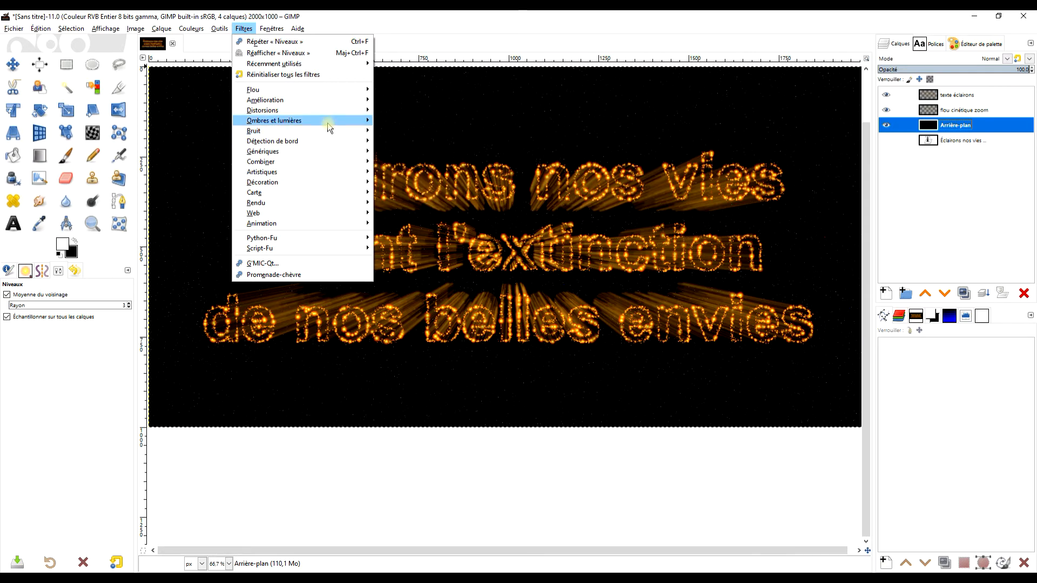
{"action": "mouse_move", "coordinate": [329, 121]}
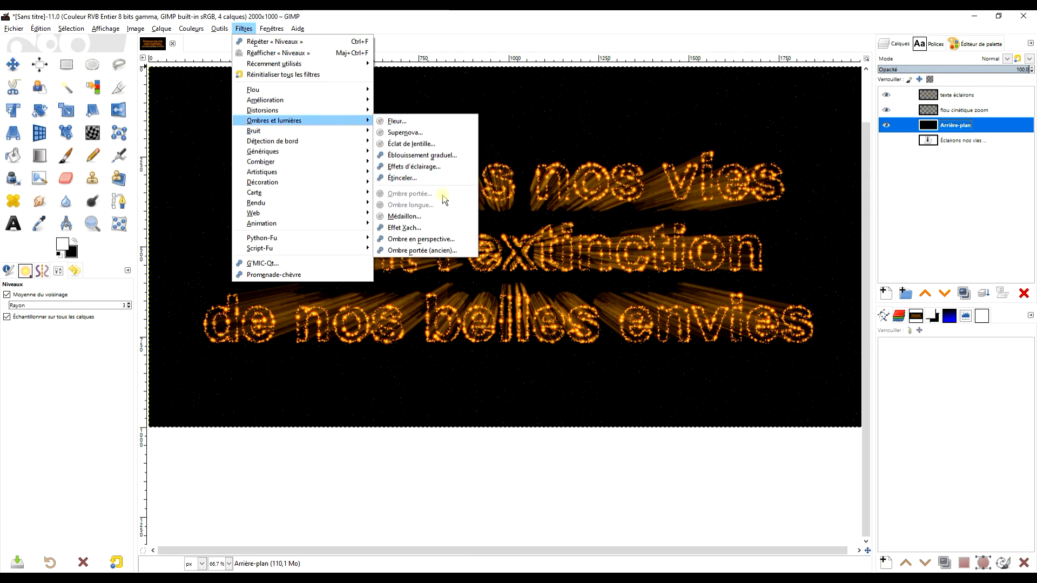
{"action": "left_click", "coordinate": [447, 179]}
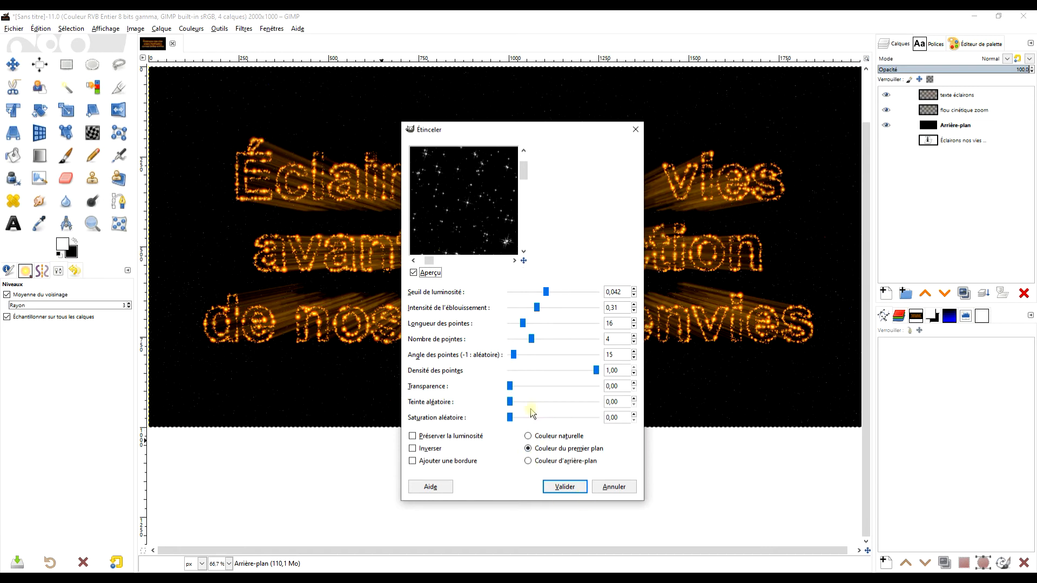
{"action": "left_click", "coordinate": [528, 462]}
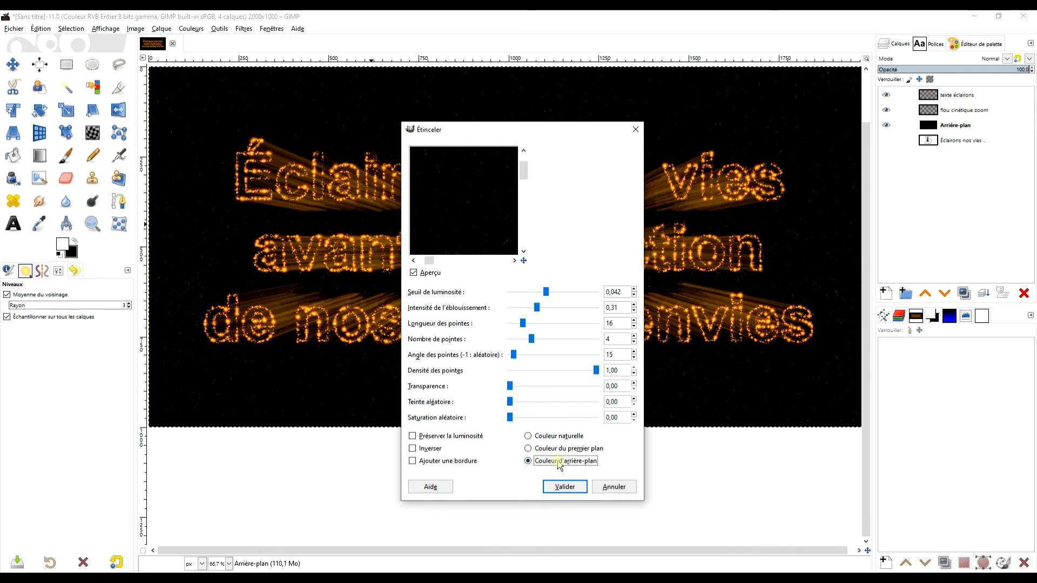
{"action": "left_click", "coordinate": [528, 437]}
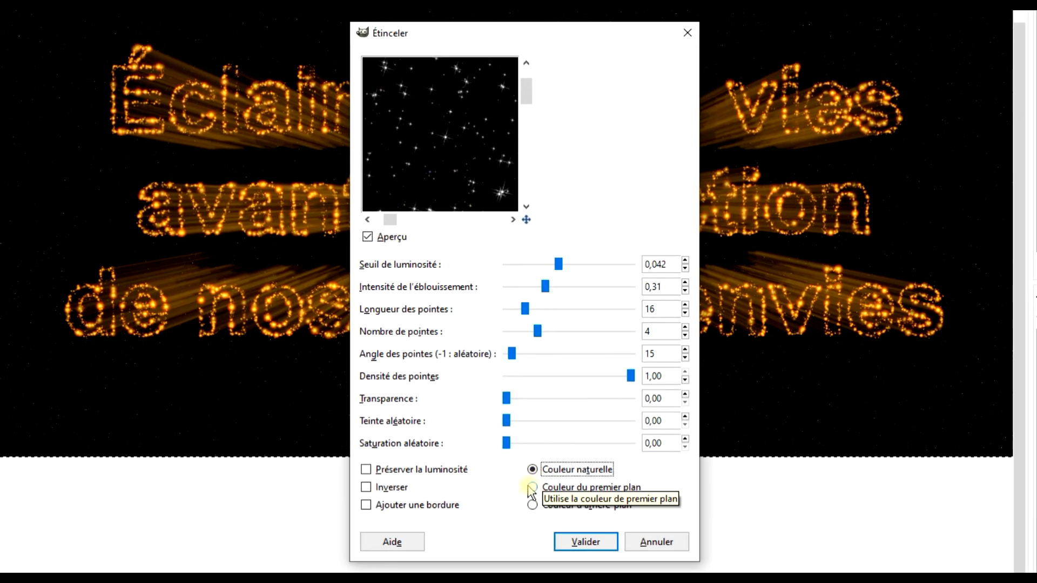
{"action": "left_click", "coordinate": [532, 487]}
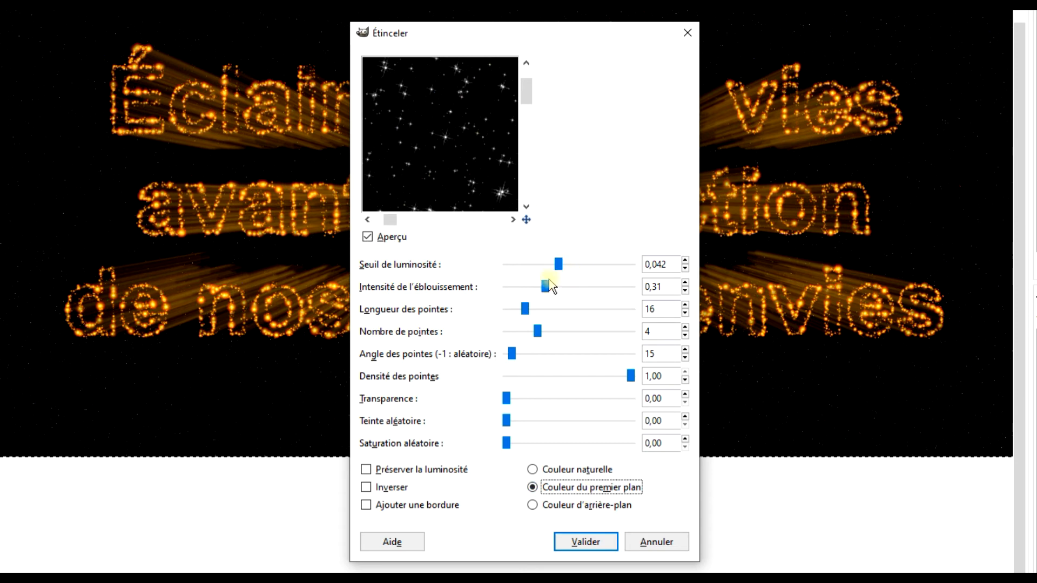
{"action": "left_click_drag", "start_coordinate": [546, 287], "coordinate": [531, 287]}
{"action": "left_click_drag", "start_coordinate": [558, 269], "coordinate": [526, 294]}
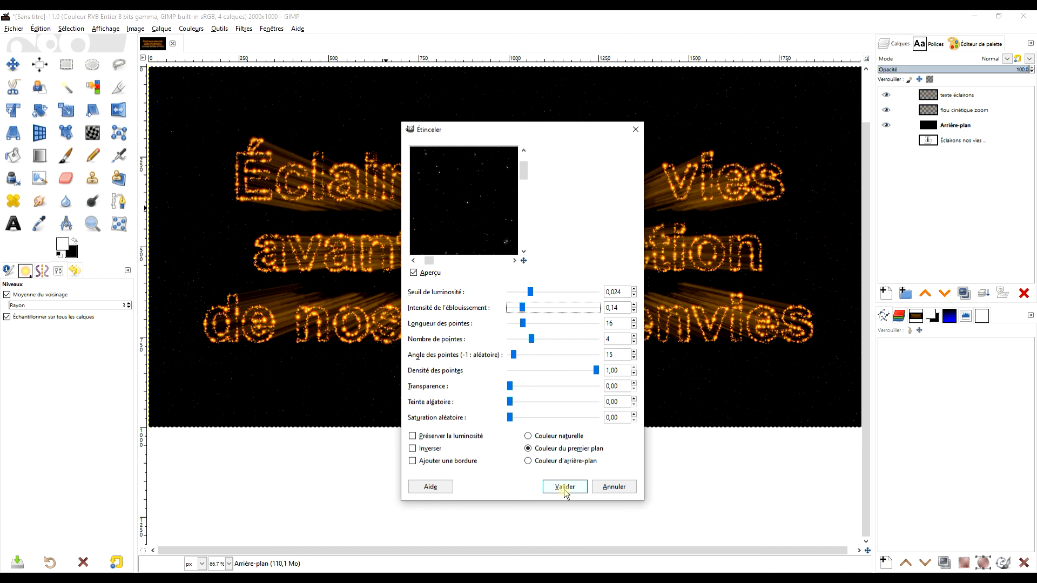
{"action": "left_click", "coordinate": [566, 487]}
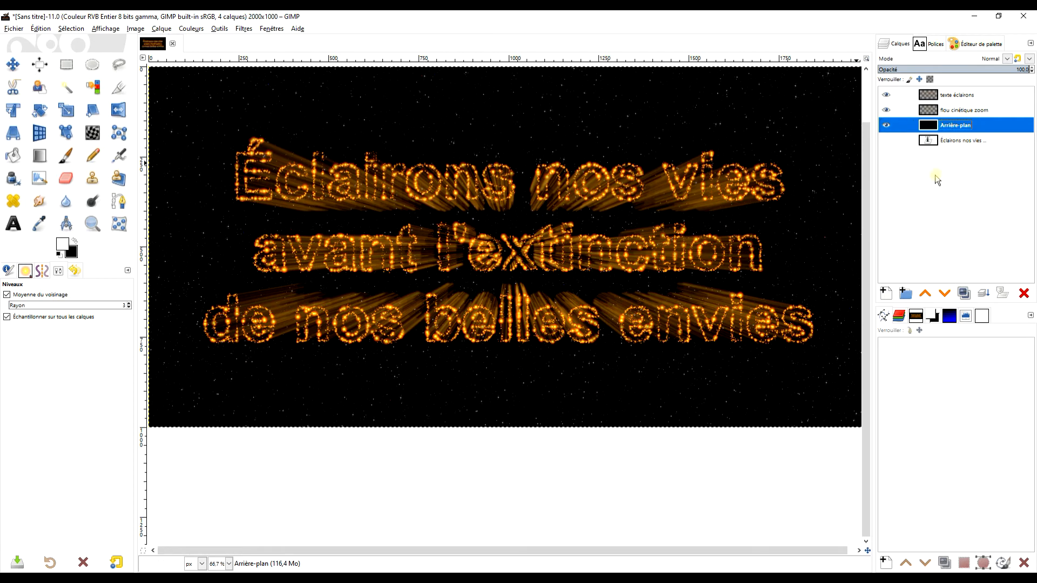
Adjust the tones of the starry "Arrière-plan" layer with Curves by moving a point on the curve.
{"action": "left_click", "coordinate": [188, 31]}
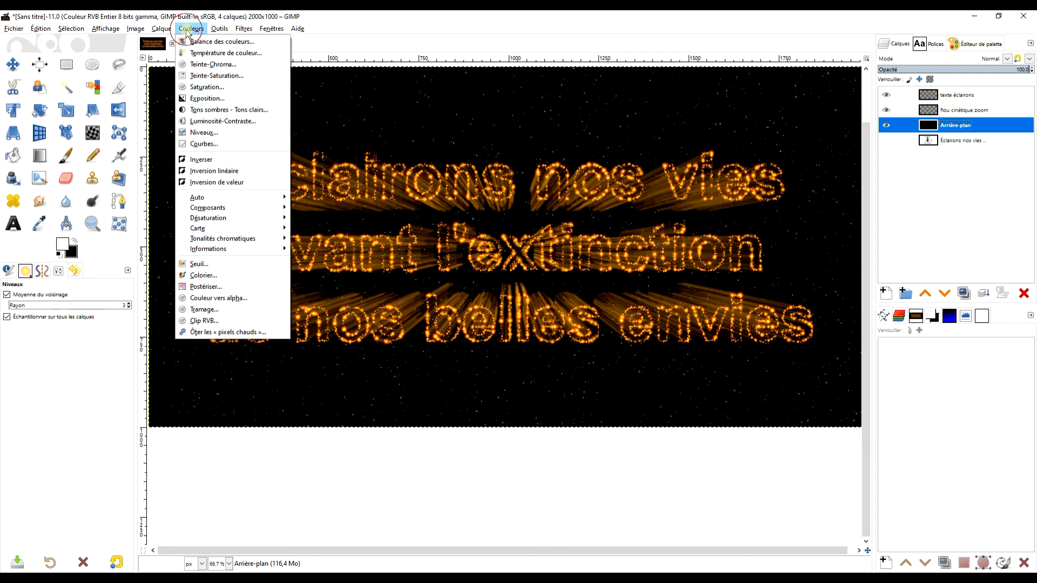
{"action": "left_click", "coordinate": [242, 144]}
{"action": "left_click_drag", "start_coordinate": [106, 236], "coordinate": [91, 251]}
{"action": "left_click", "coordinate": [173, 386]}
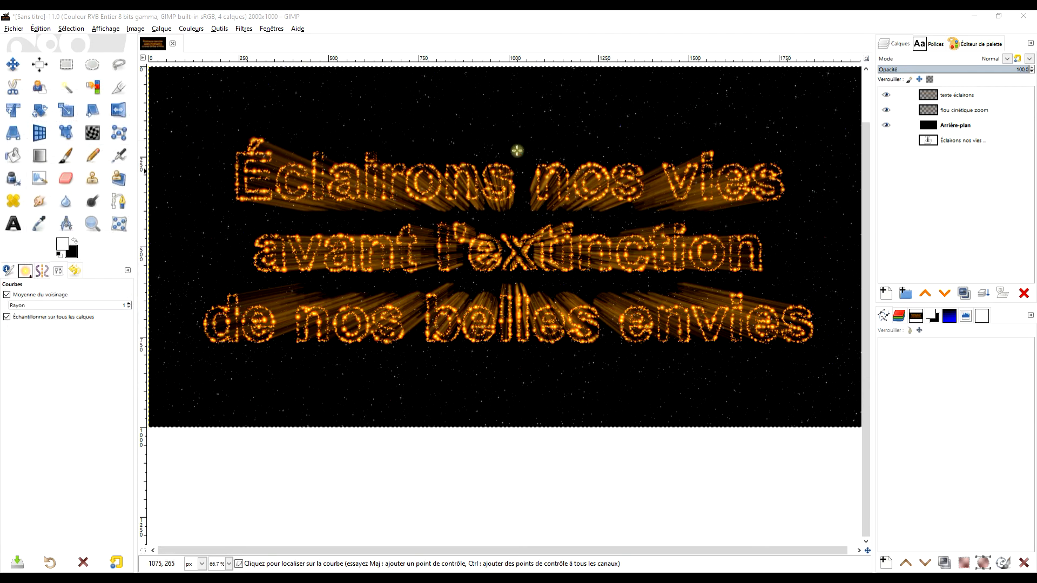
{"action": "left_click", "coordinate": [192, 28]}
{"action": "left_click", "coordinate": [453, 24]}
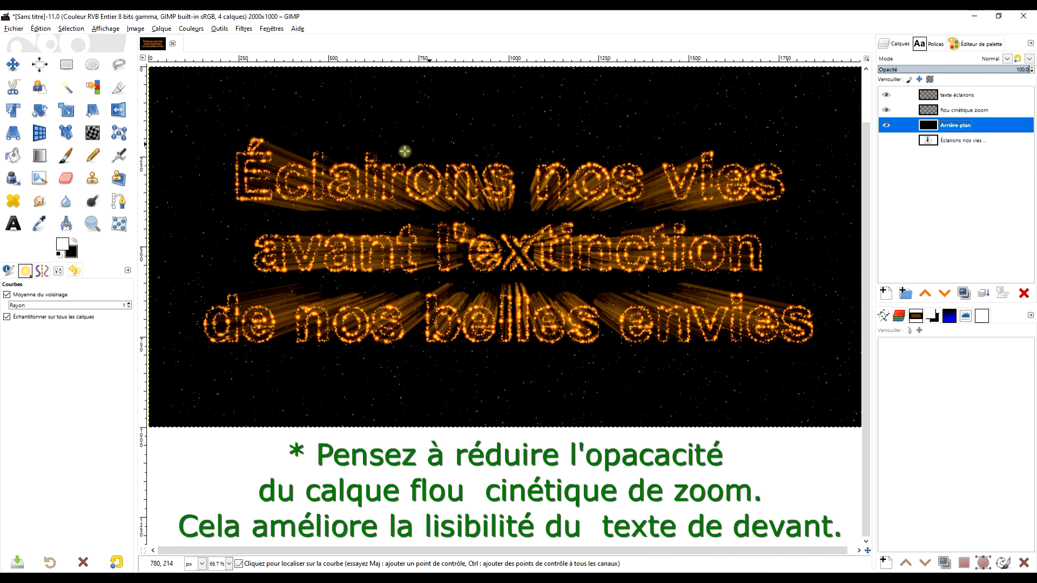
Add a transparent 2000 x 1000 px layer named "éclairage" above the "texte éclairons" layer.
{"action": "left_click", "coordinate": [993, 96]}
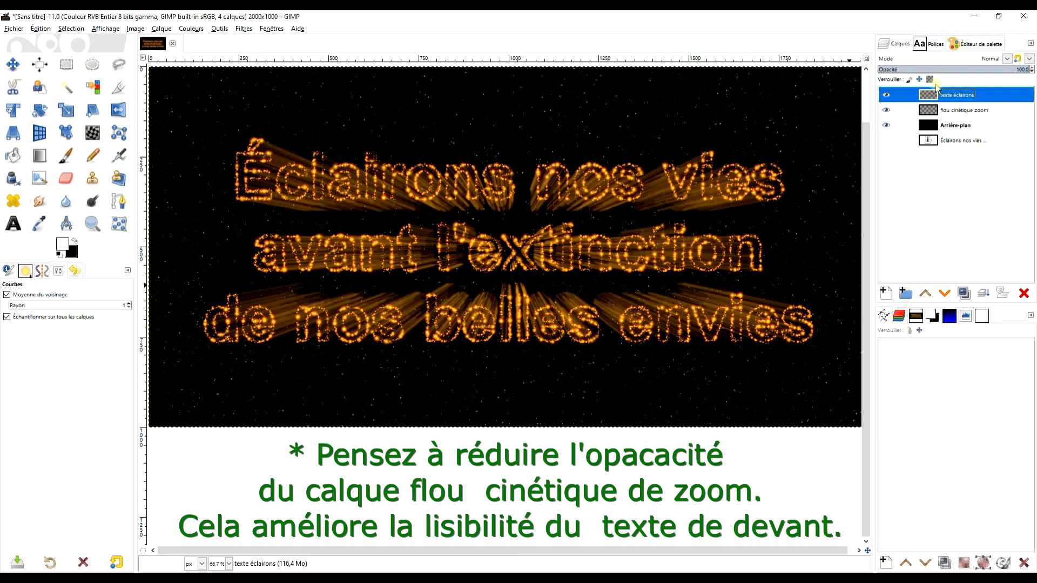
{"action": "left_click", "coordinate": [883, 296]}
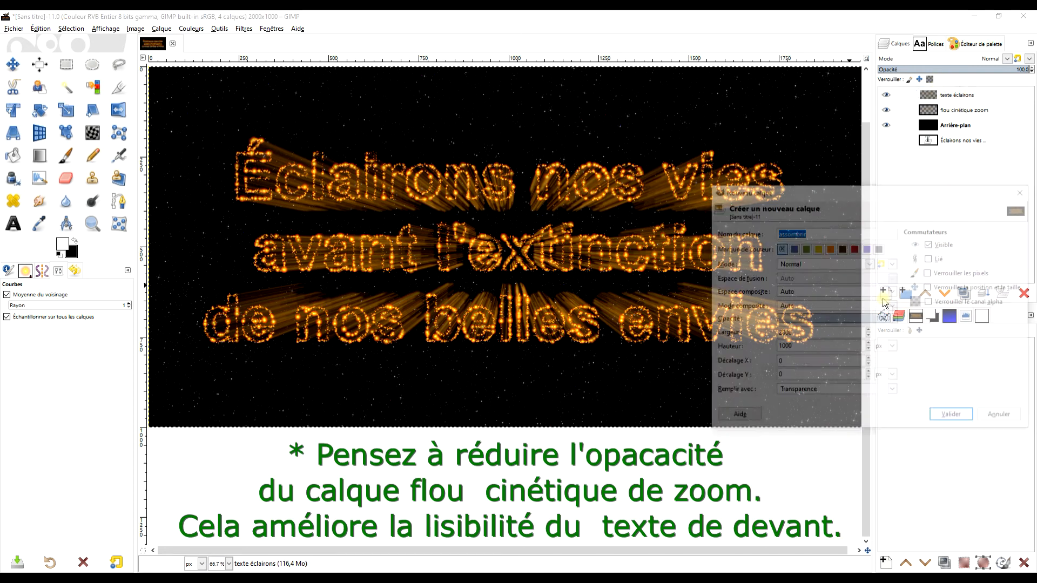
{"action": "type", "text": "éclairage"}
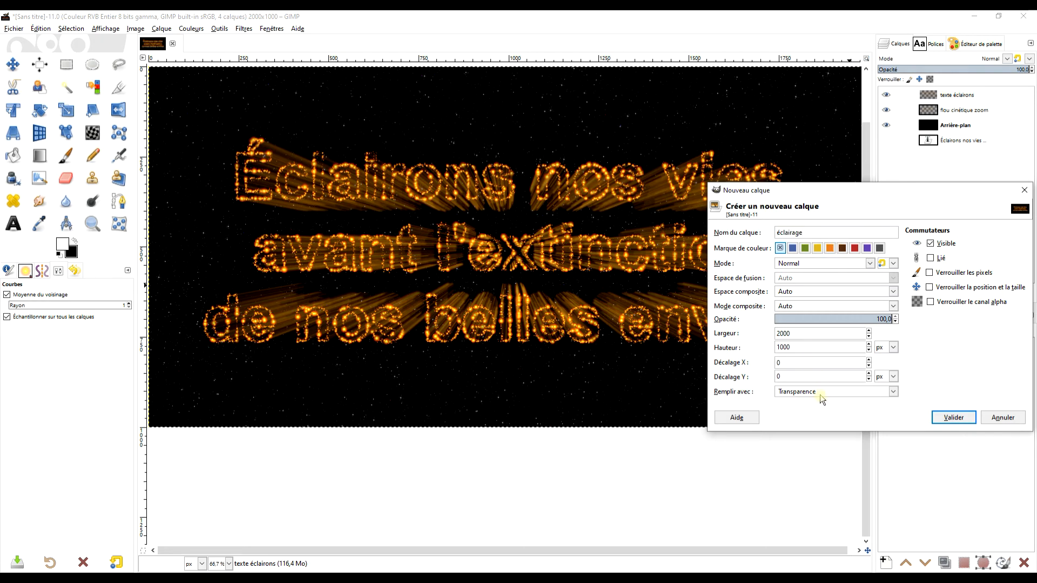
{"action": "left_click", "coordinate": [954, 418]}
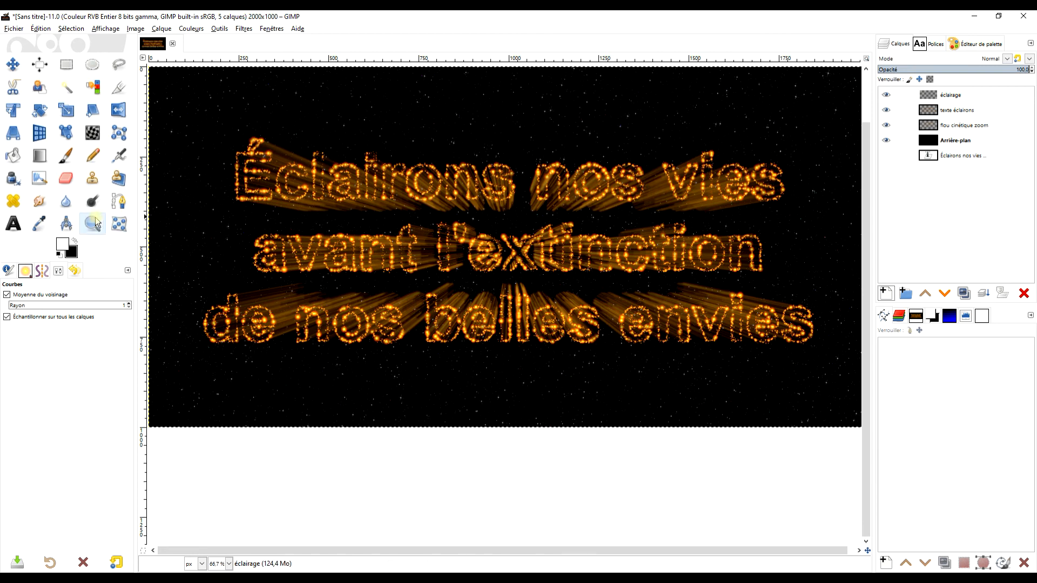
Set the foreground colour to medium grey 6f6f6f and the background colour to dark grey 373737.
{"action": "left_click", "coordinate": [62, 244]}
{"action": "mouse_move", "coordinate": [185, 427]}
{"action": "left_mouse_down"}
{"action": "mouse_move", "coordinate": [165, 420]}
{"action": "mouse_move", "coordinate": [174, 425]}
{"action": "mouse_move", "coordinate": [165, 440]}
{"action": "left_mouse_up"}
{"action": "left_click", "coordinate": [297, 506]}
{"action": "left_click", "coordinate": [72, 254]}
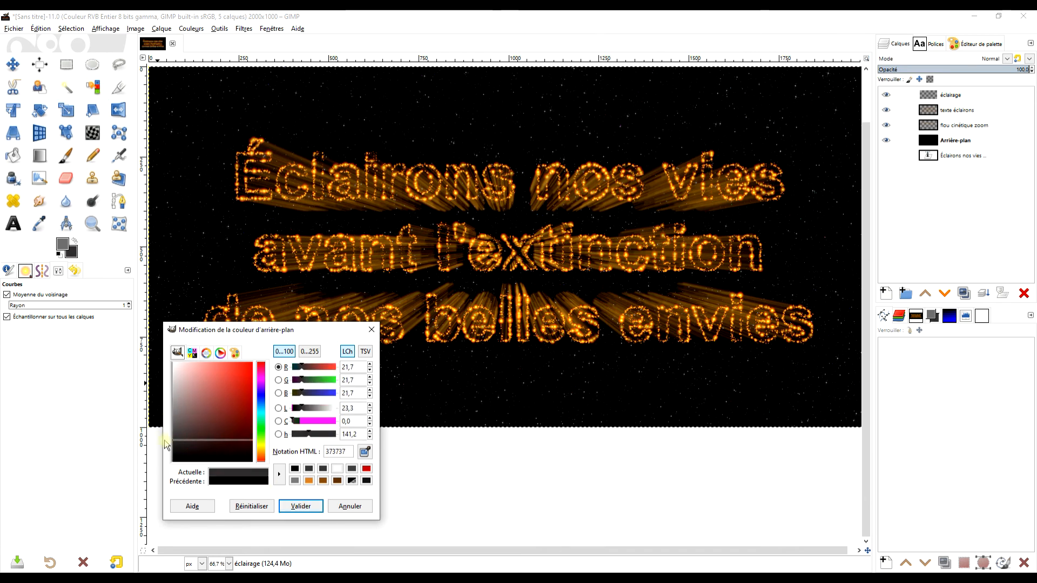
{"action": "left_click", "coordinate": [301, 506]}
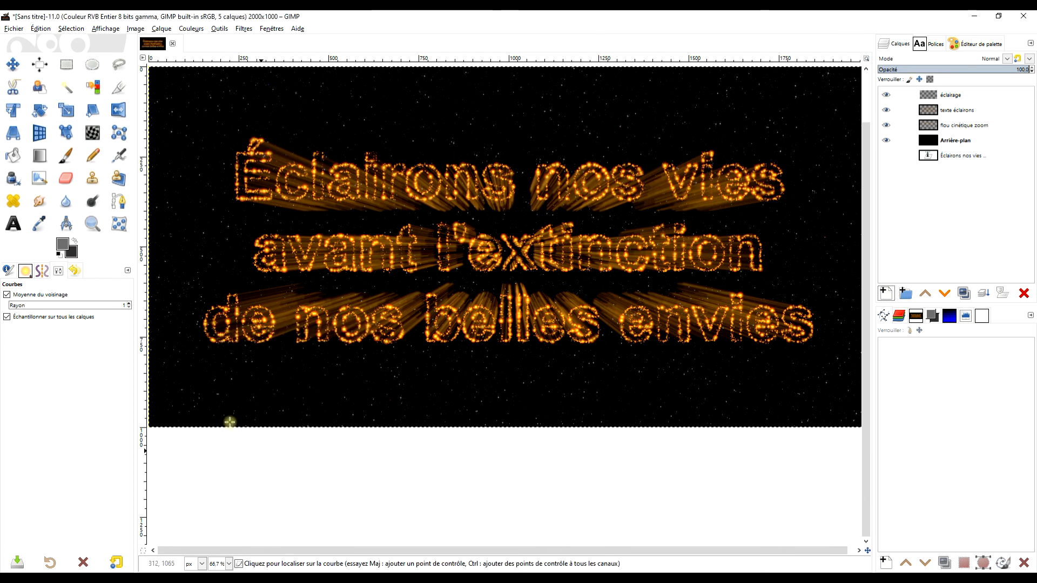
Draw a Radial gradient with PP vers AP (RVB) on the "éclairage" layer, between the canvas centre and about X 1706, Y 807.
{"action": "left_click", "coordinate": [42, 157]}
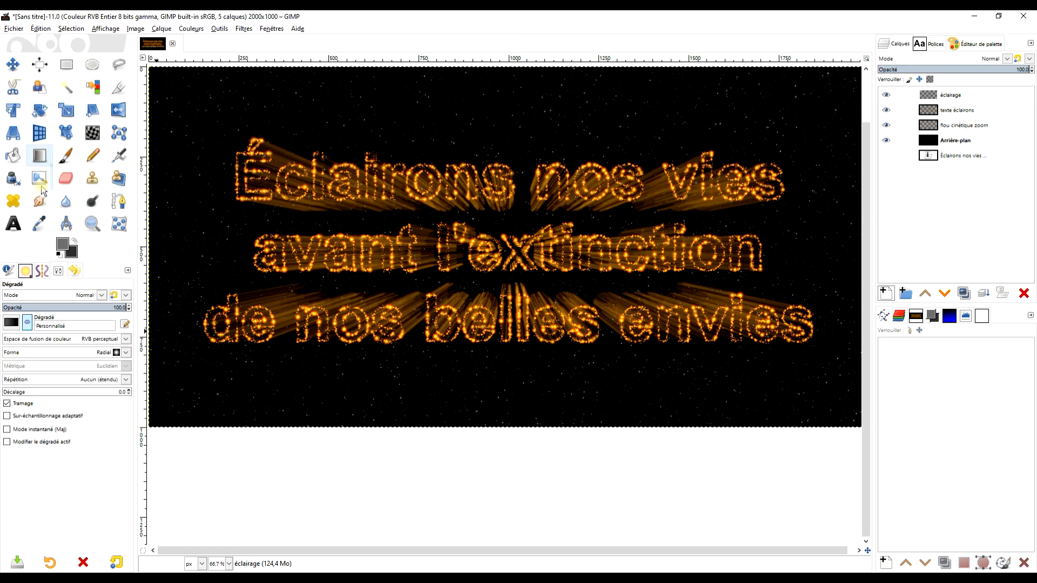
{"action": "left_click", "coordinate": [104, 355]}
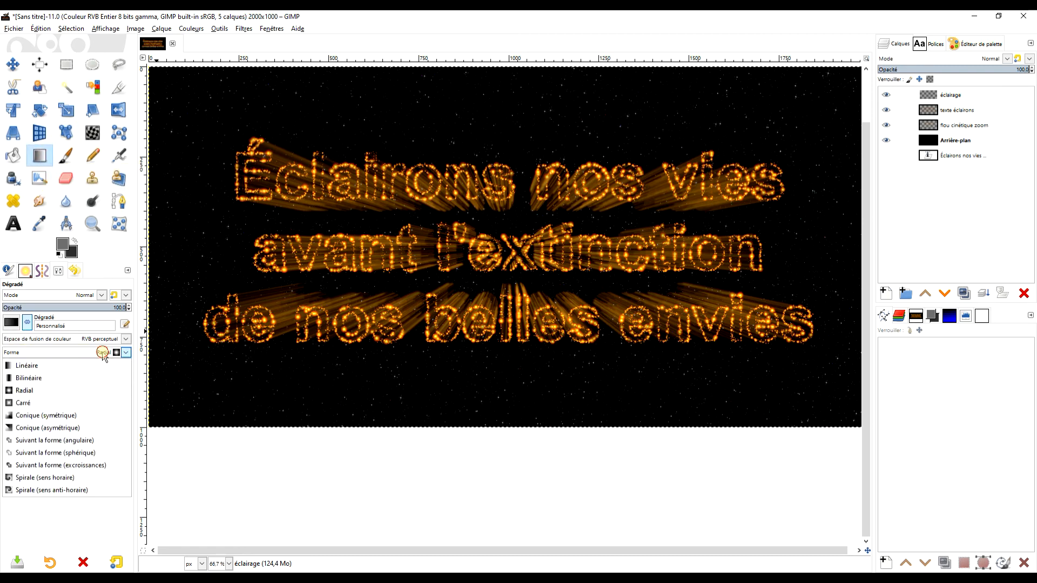
{"action": "left_click", "coordinate": [131, 359]}
{"action": "left_click", "coordinate": [11, 324]}
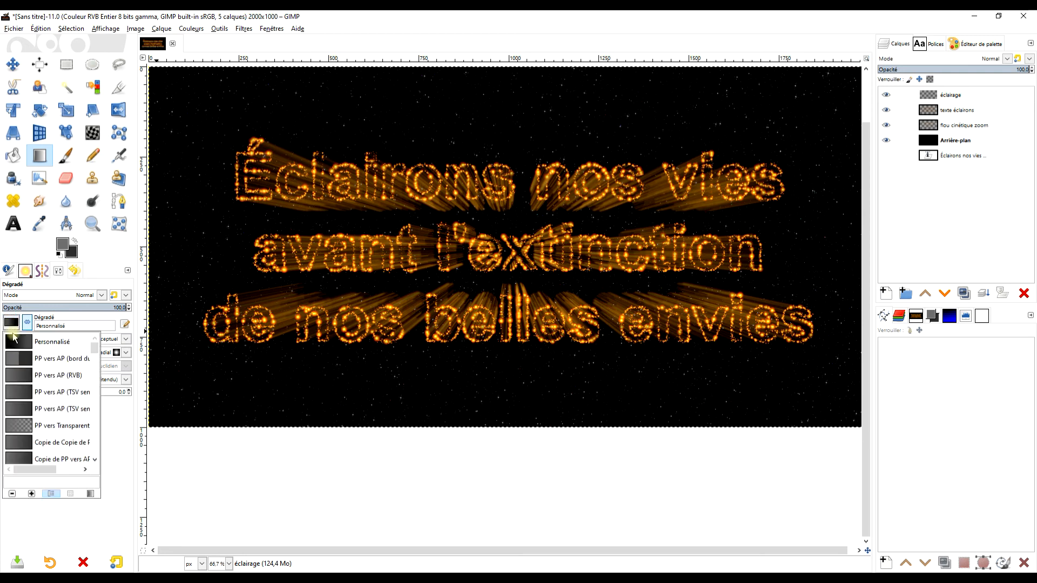
{"action": "left_click", "coordinate": [24, 380]}
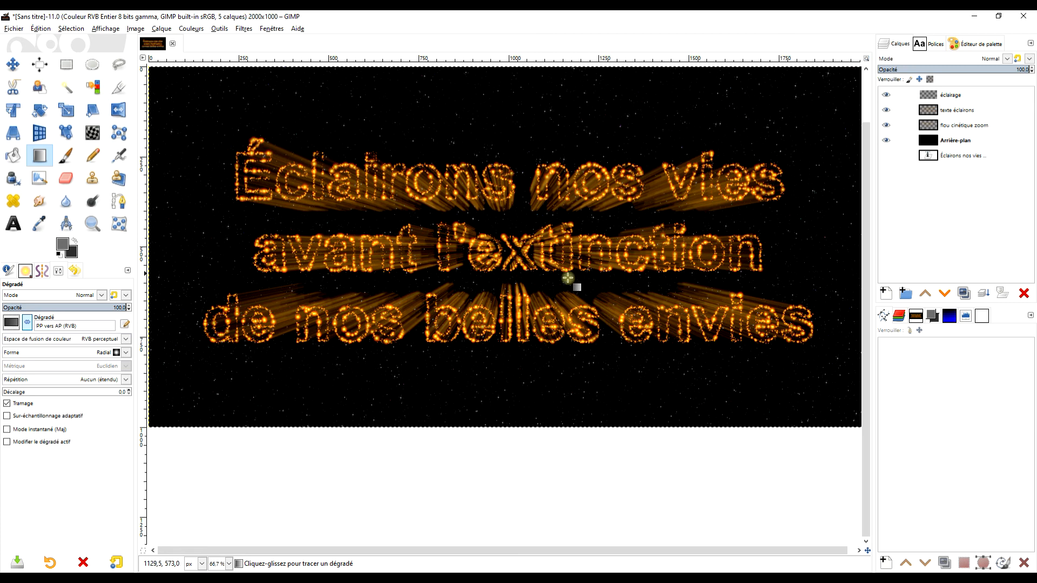
{"action": "left_click_drag", "start_coordinate": [516, 240], "coordinate": [763, 357]}
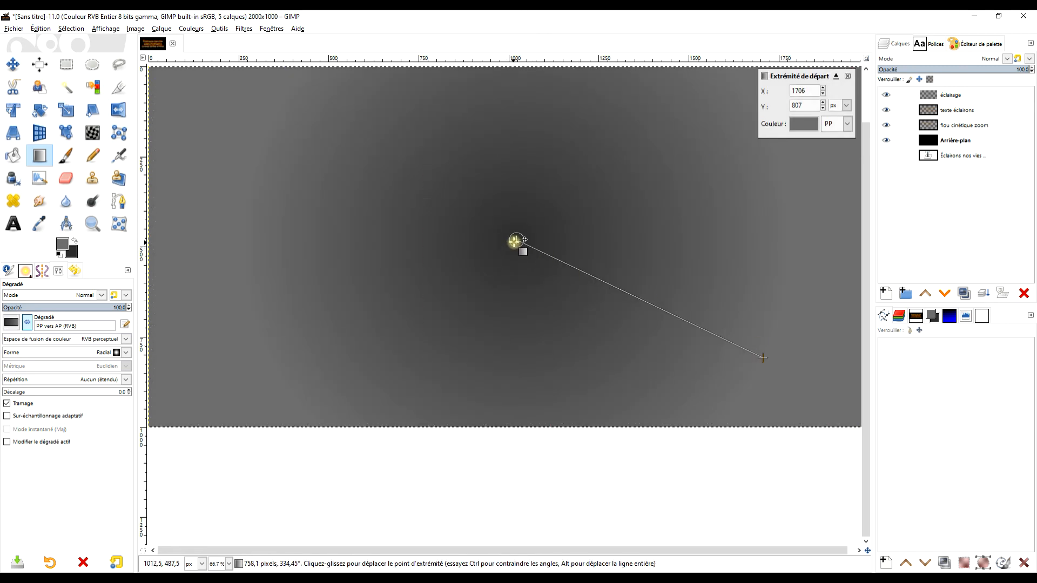
{"action": "left_click_drag", "start_coordinate": [517, 240], "coordinate": [513, 249]}
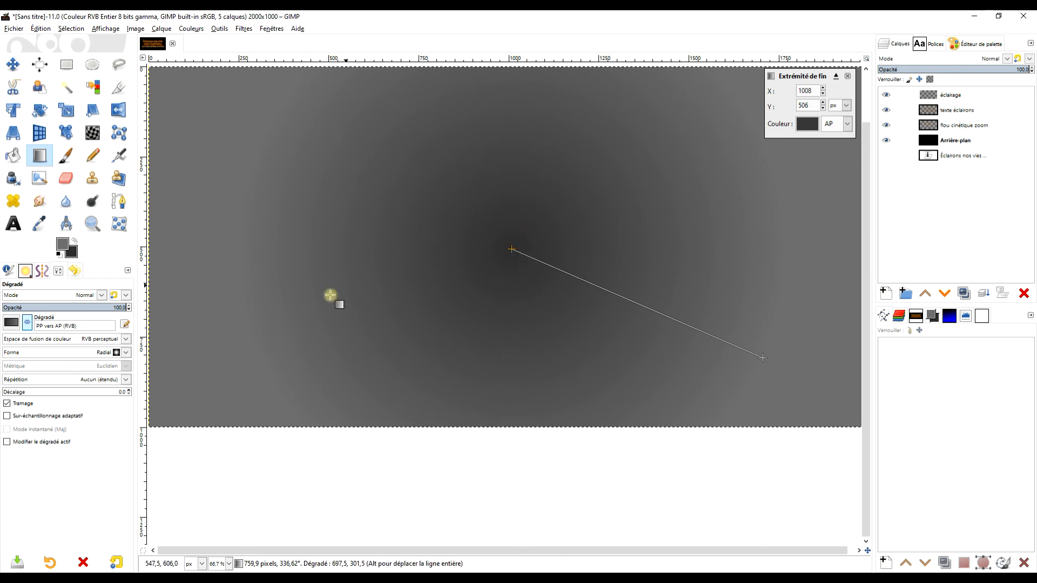
Turn off the gradient's reversal and move its start to about X 994, Y 504 and its end to about X 1736, Y 846.
{"action": "left_click", "coordinate": [26, 324]}
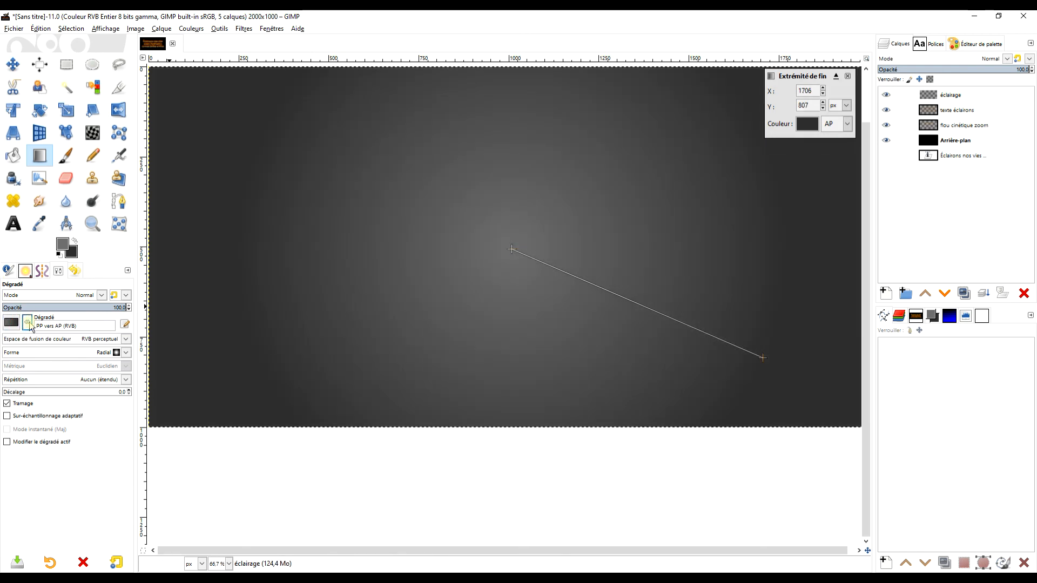
{"action": "left_click_drag", "start_coordinate": [512, 249], "coordinate": [507, 248]}
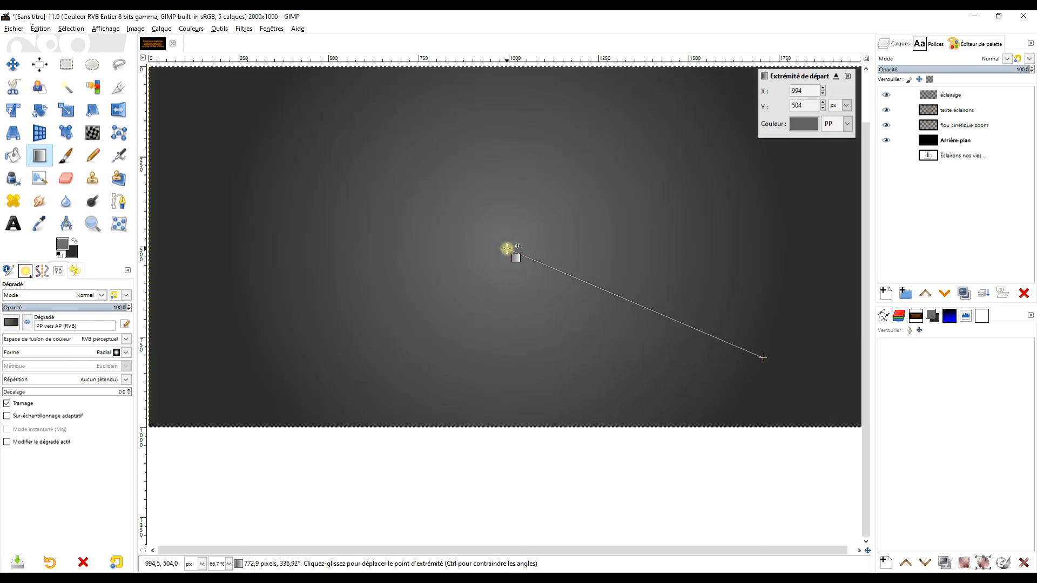
{"action": "left_click_drag", "start_coordinate": [763, 359], "coordinate": [773, 371]}
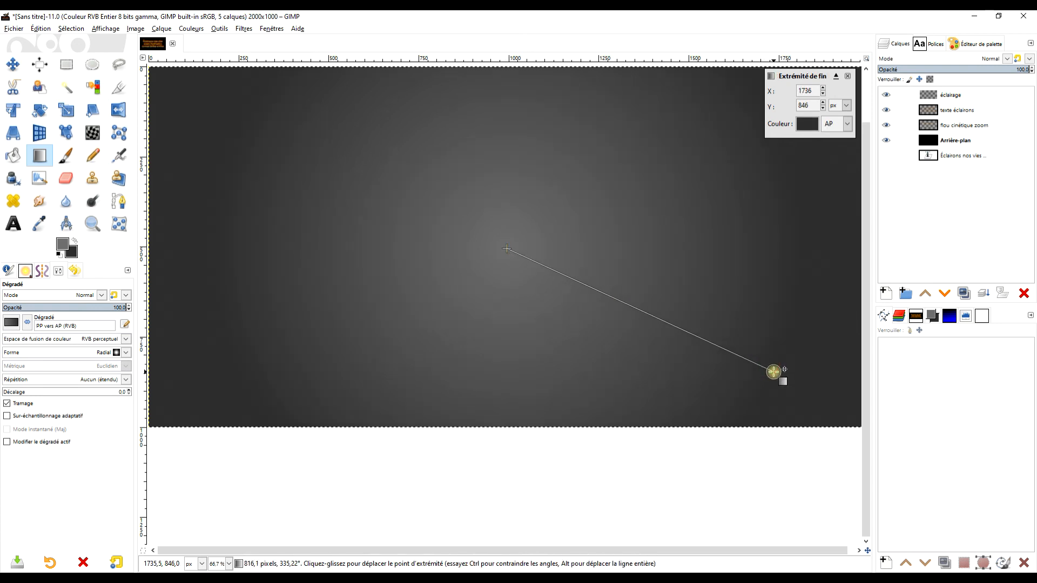
Set the "éclairage" layer's blend mode to Éclaircir and compare the image with the layer hidden and shown.
{"action": "left_click", "coordinate": [997, 98]}
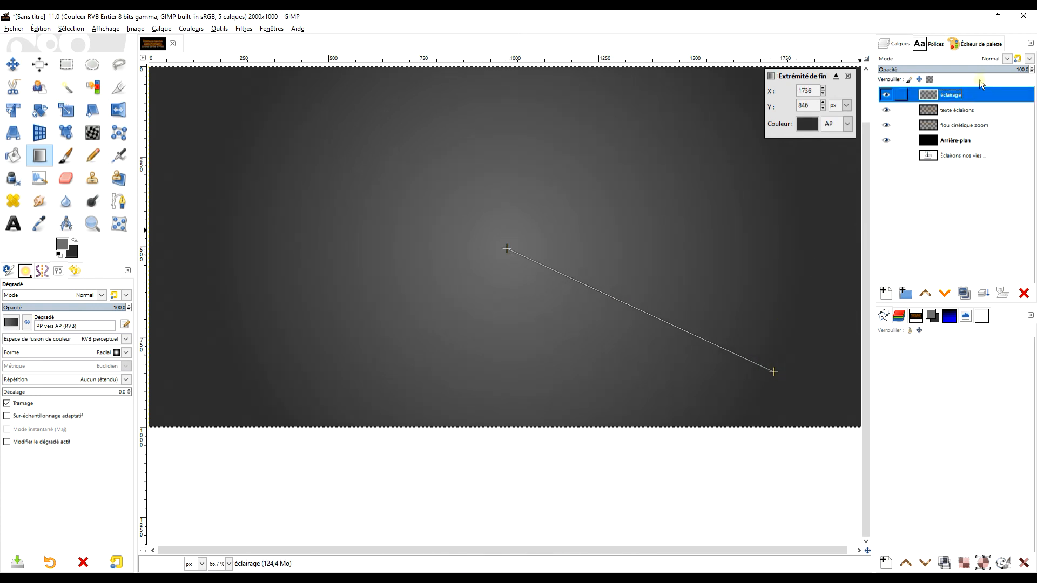
{"action": "left_click", "coordinate": [1004, 61]}
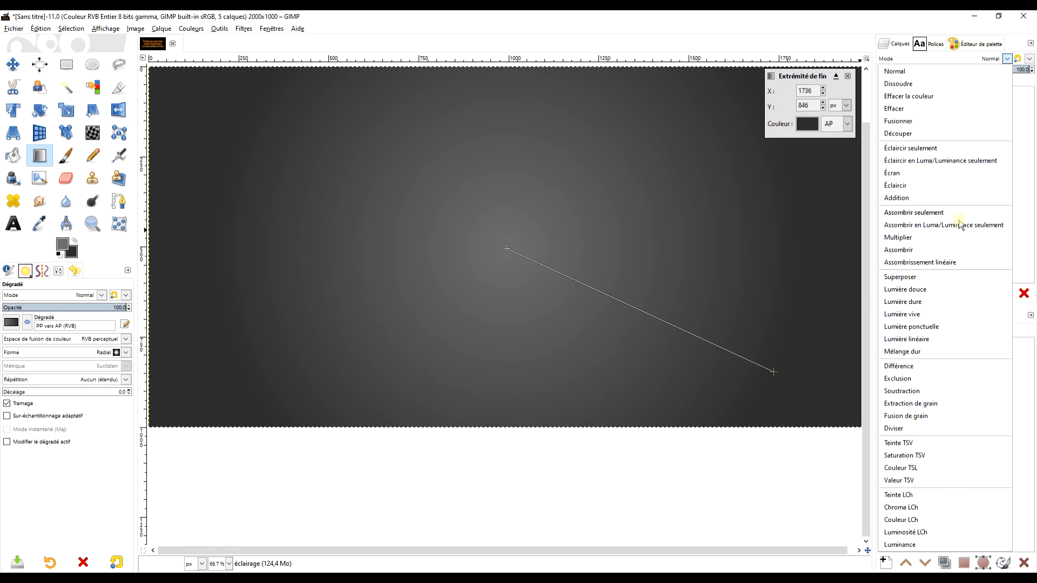
{"action": "left_click", "coordinate": [1022, 192]}
{"action": "left_click", "coordinate": [972, 96]}
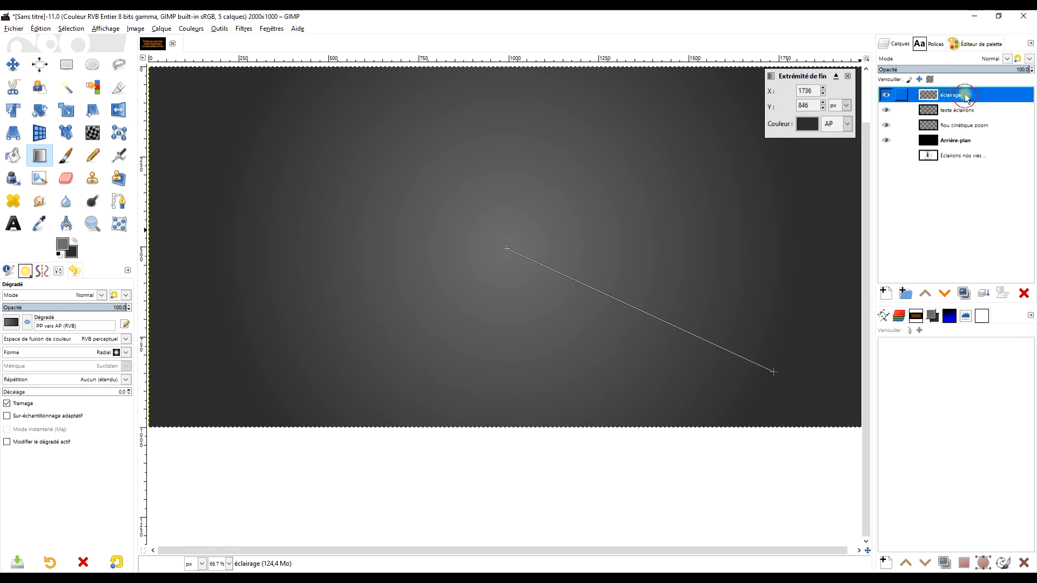
{"action": "left_click", "coordinate": [1004, 61]}
{"action": "left_click", "coordinate": [914, 187]}
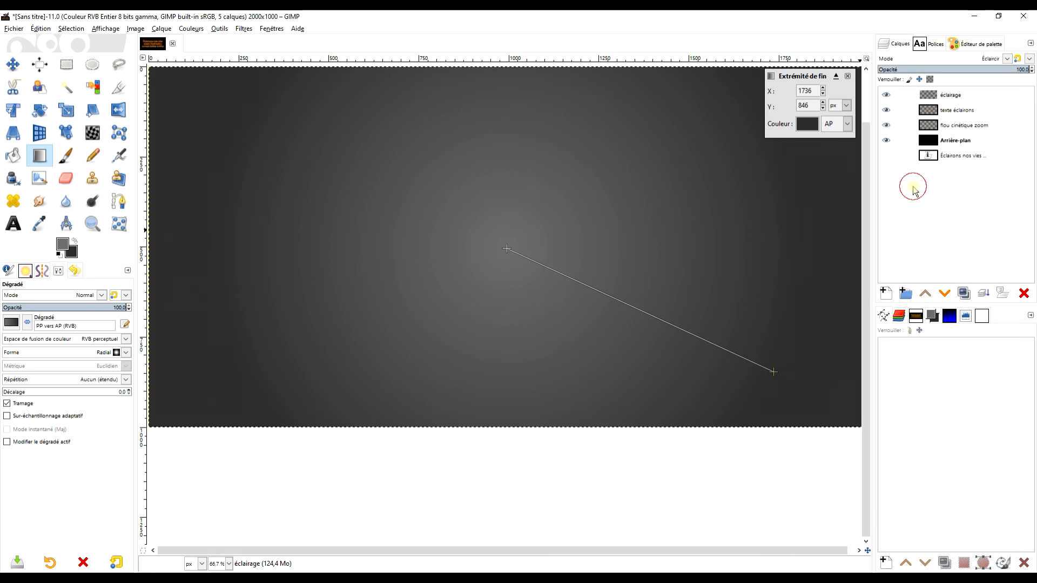
{"action": "left_click", "coordinate": [887, 96]}
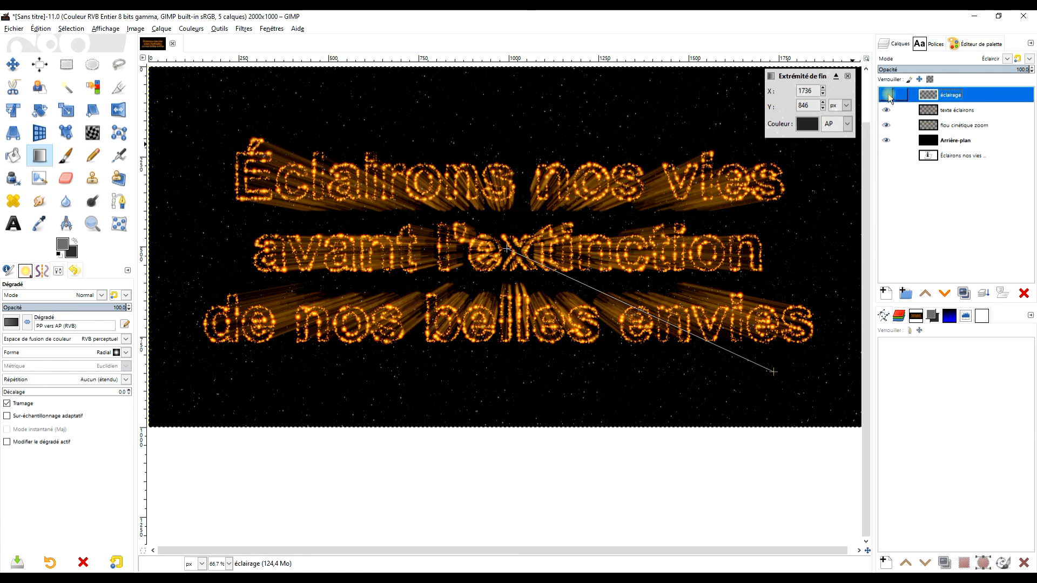
{"action": "left_click", "coordinate": [887, 96]}
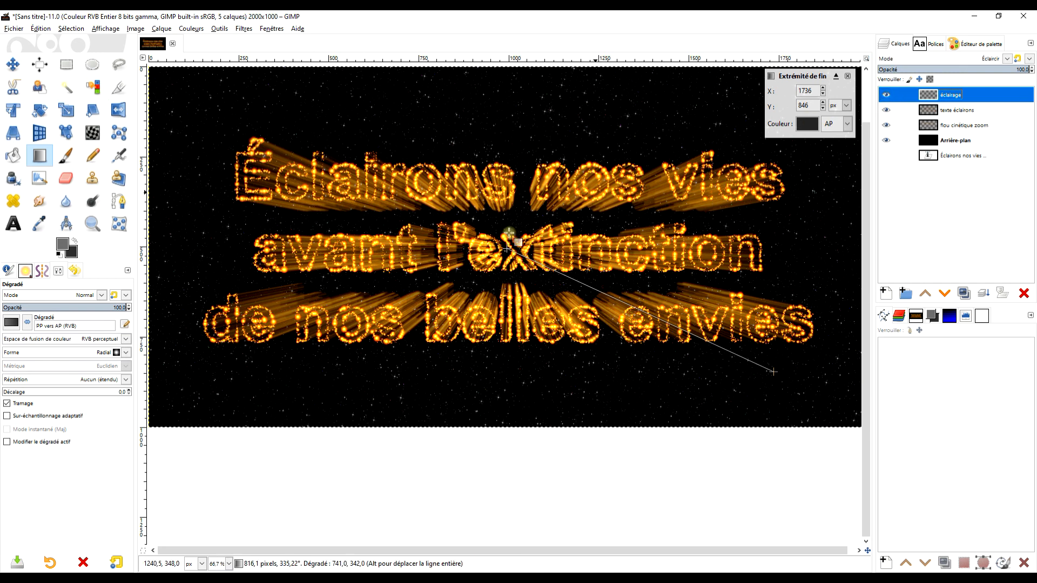
Move the gradient's start to about X 968, Y 540 and its end to about X 1839, Y 873, with start colour a7a7a7.
{"action": "left_click_drag", "start_coordinate": [507, 252], "coordinate": [495, 260]}
{"action": "left_click_drag", "start_coordinate": [775, 372], "coordinate": [812, 382]}
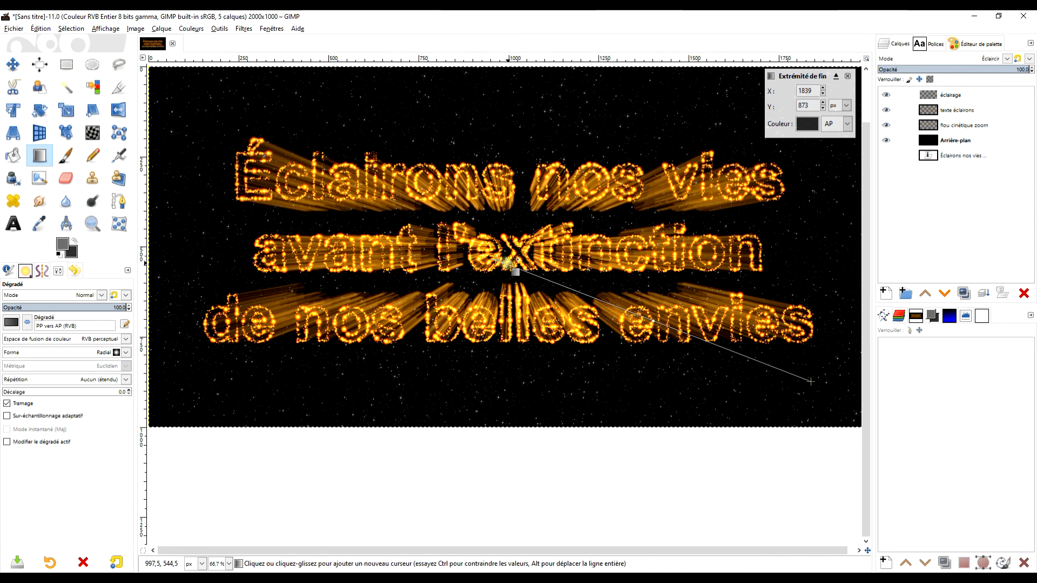
{"action": "left_click_drag", "start_coordinate": [495, 260], "coordinate": [497, 262]}
{"action": "left_click", "coordinate": [803, 123]}
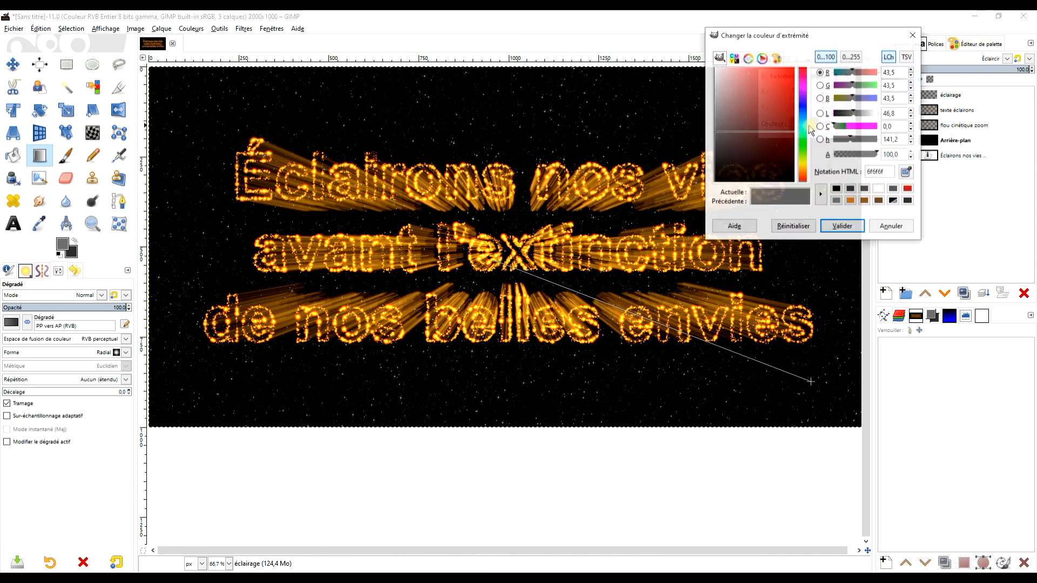
{"action": "left_click_drag", "start_coordinate": [708, 111], "coordinate": [682, 107]}
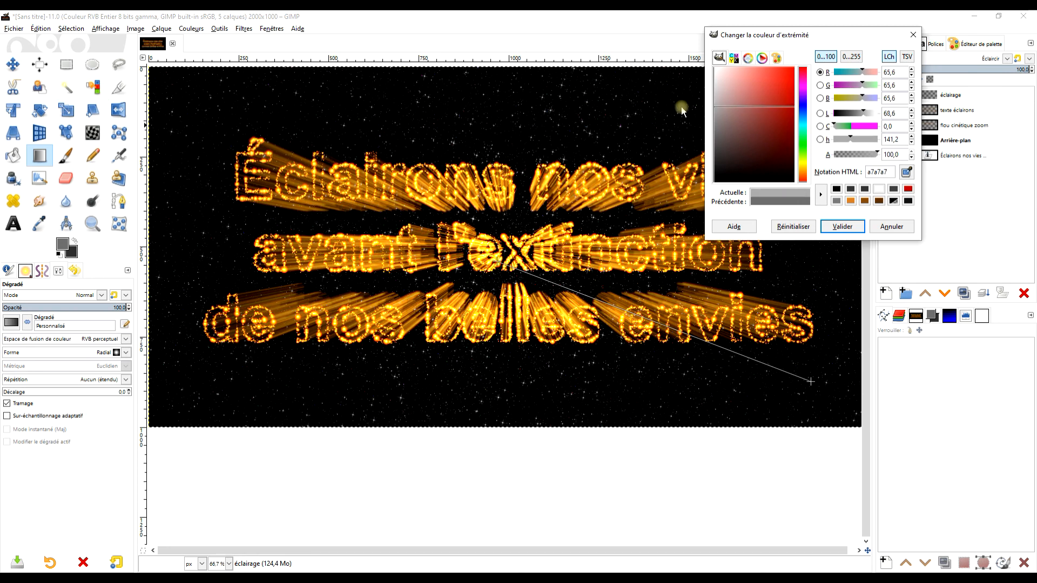
{"action": "left_click", "coordinate": [842, 226]}
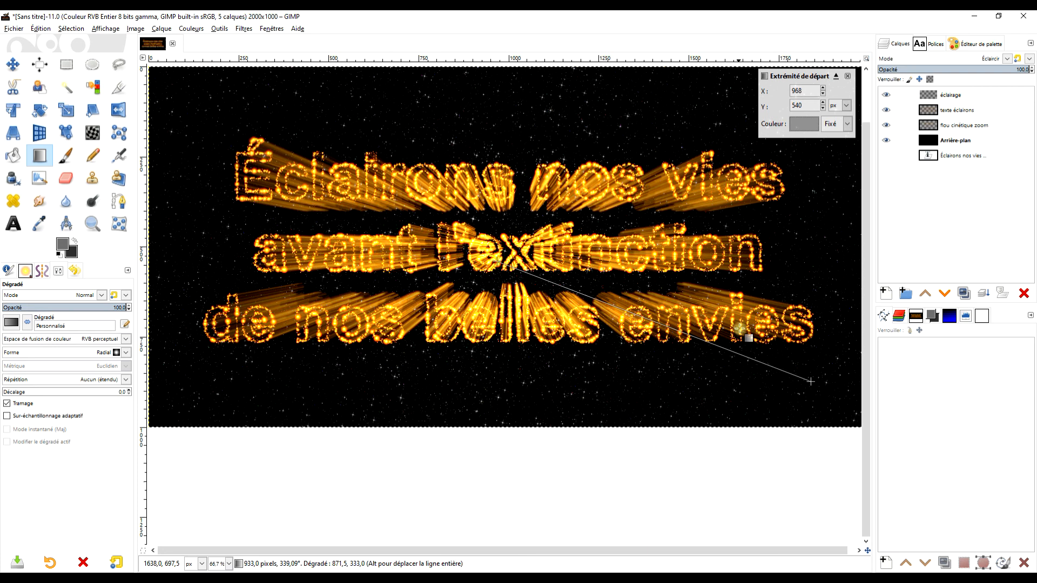
Move the gradient's end point to about X 1848, Y 894 and set its colour to grey 606060.
{"action": "left_click_drag", "start_coordinate": [810, 382], "coordinate": [812, 389]}
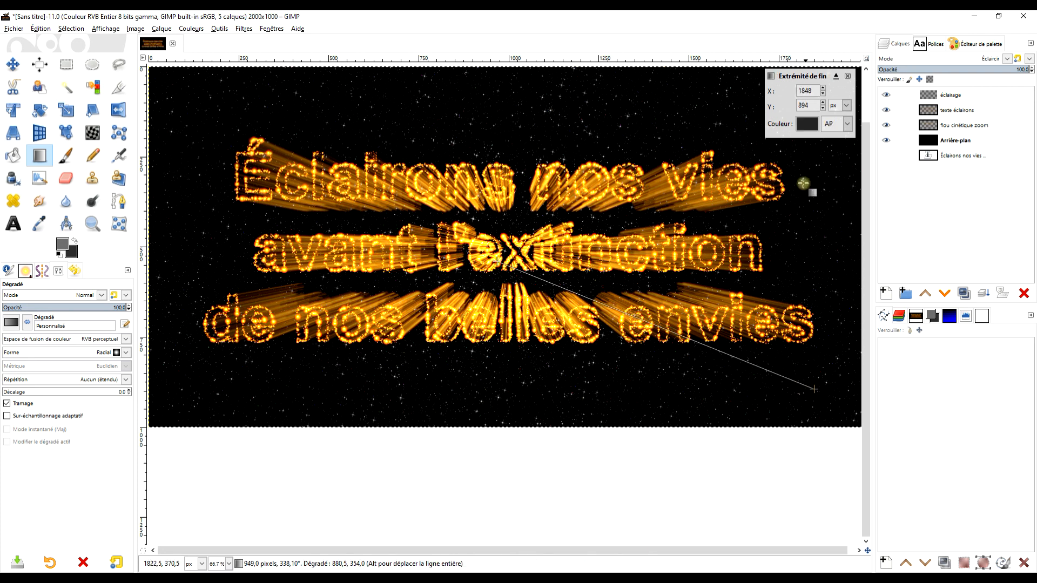
{"action": "left_click", "coordinate": [807, 124]}
{"action": "left_click_drag", "start_coordinate": [714, 162], "coordinate": [705, 142]}
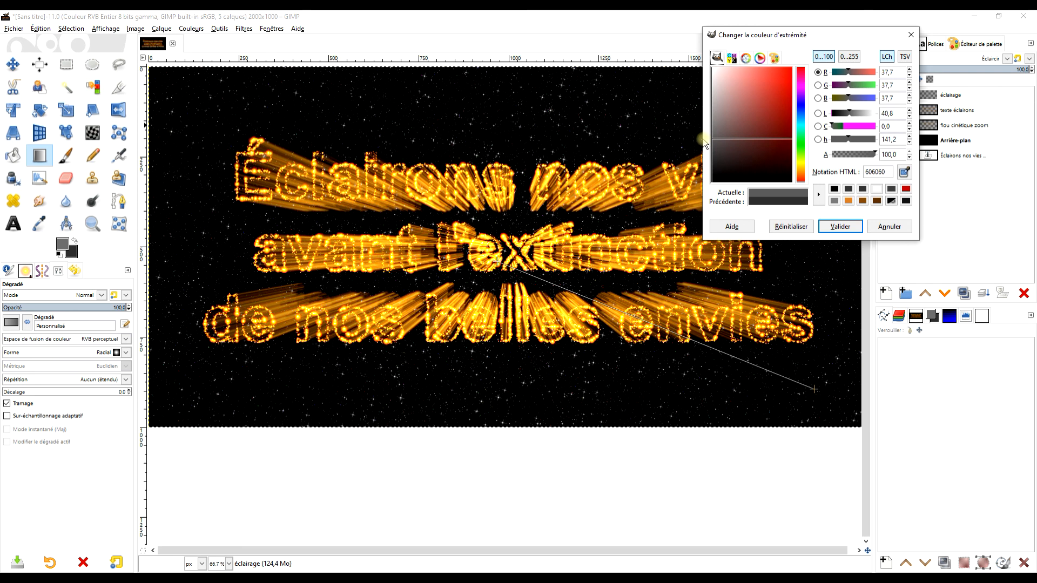
{"action": "left_click", "coordinate": [839, 227]}
Move the gradient's start point to about X 975, Y 520 and set its colour to grey 888888.
{"action": "left_click_drag", "start_coordinate": [497, 262], "coordinate": [500, 255]}
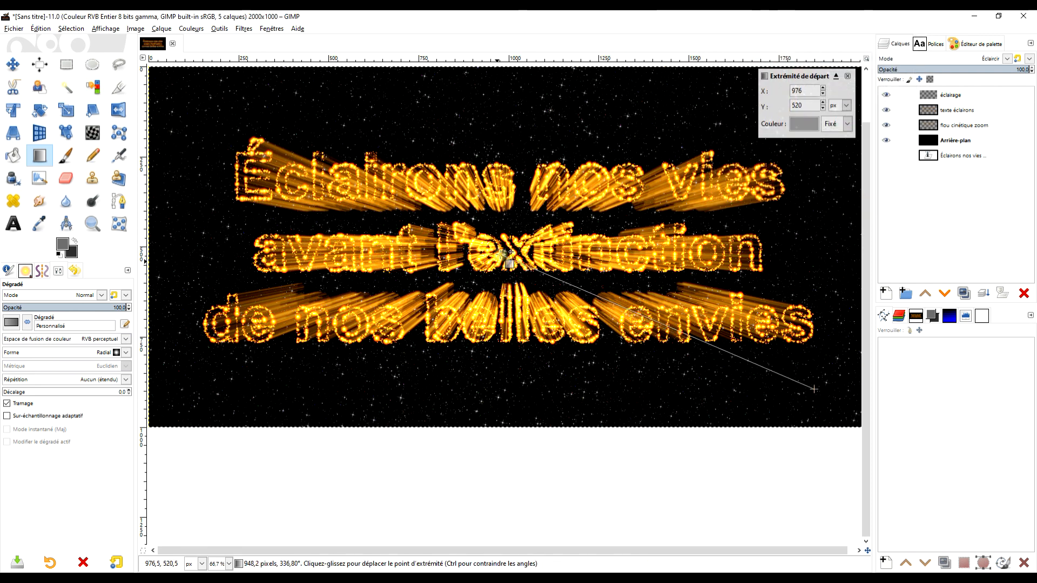
{"action": "left_click", "coordinate": [804, 124]}
{"action": "left_click", "coordinate": [708, 113]}
{"action": "left_click_drag", "start_coordinate": [708, 114], "coordinate": [702, 121]}
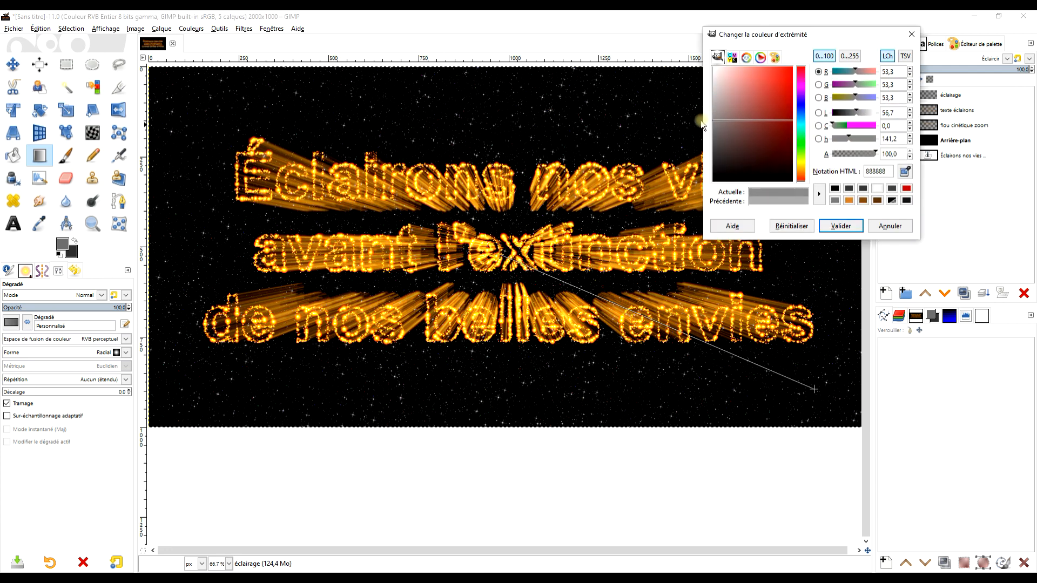
{"action": "left_click", "coordinate": [841, 226]}
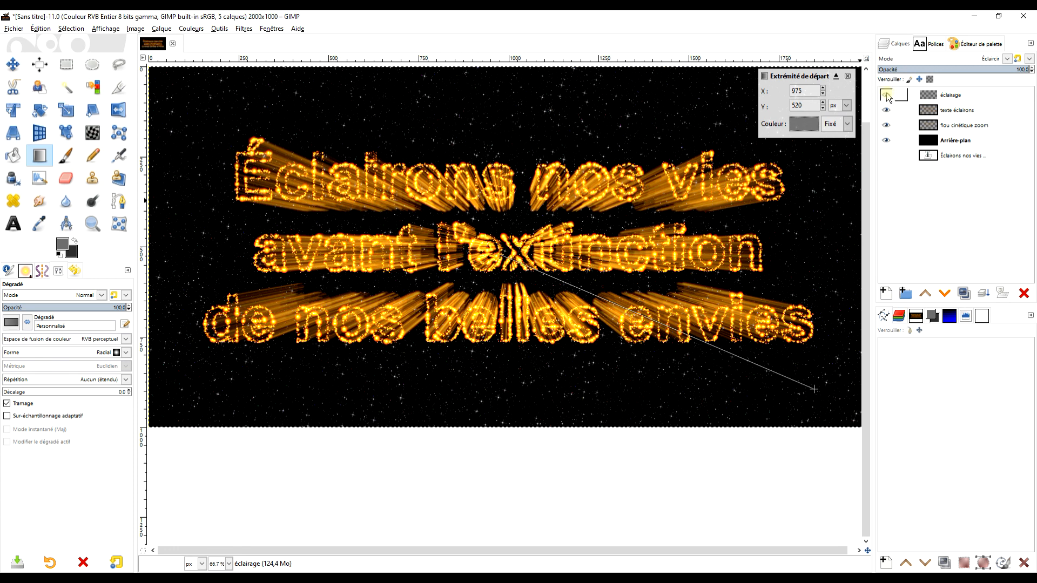
Compare the image with the "éclairage" layer hidden and shown, and apply the gradient to that layer.
{"action": "left_click", "coordinate": [888, 96]}
{"action": "left_click", "coordinate": [889, 96]}
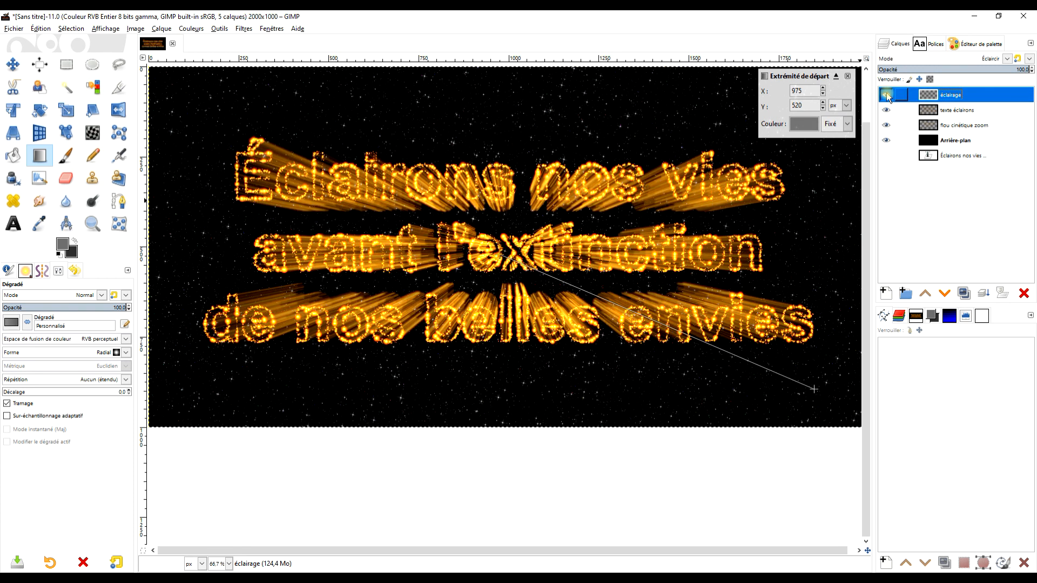
{"action": "left_click", "coordinate": [814, 389]}
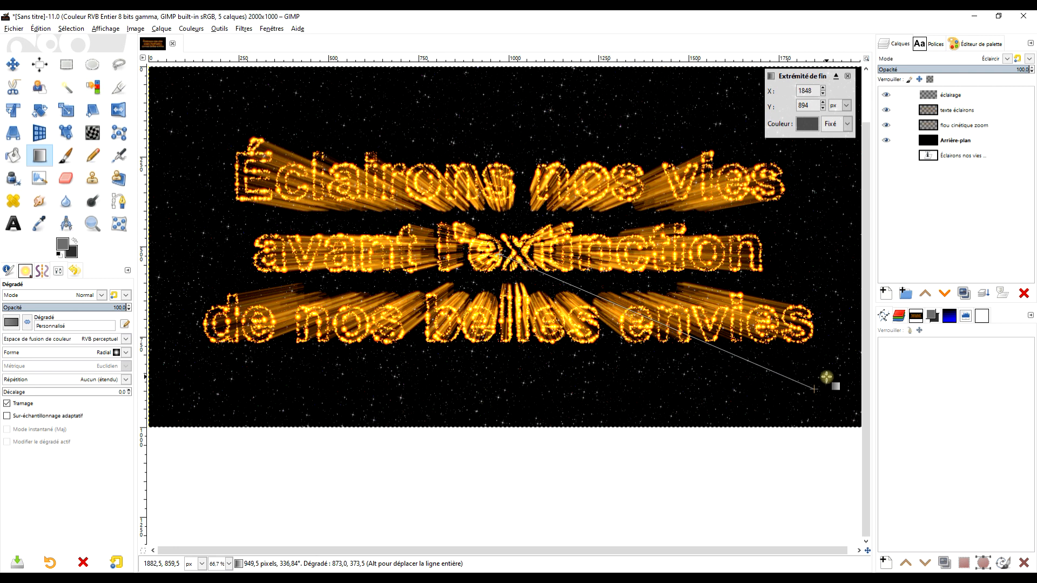
{"action": "key", "text": "Return"}
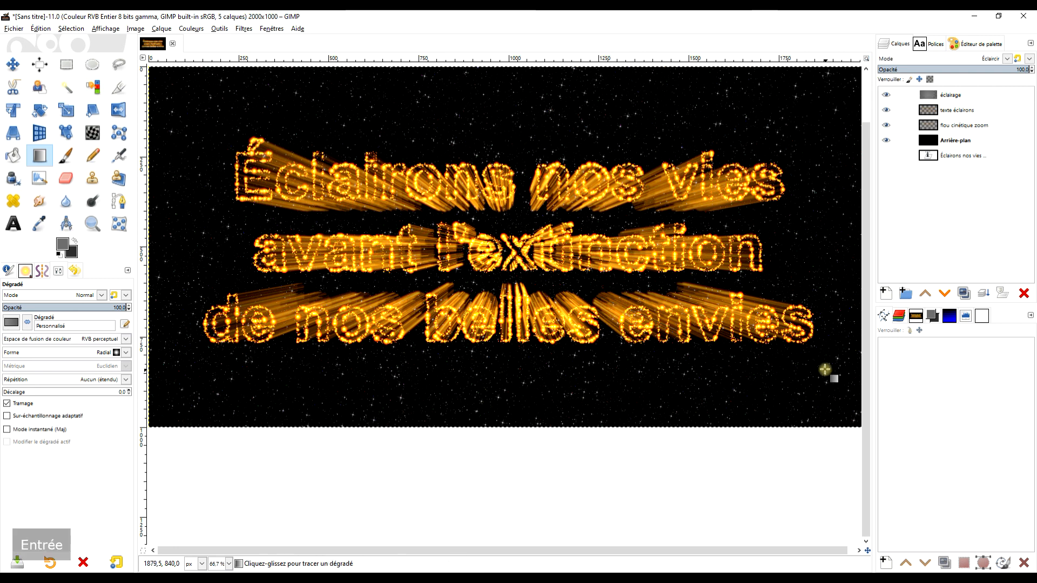